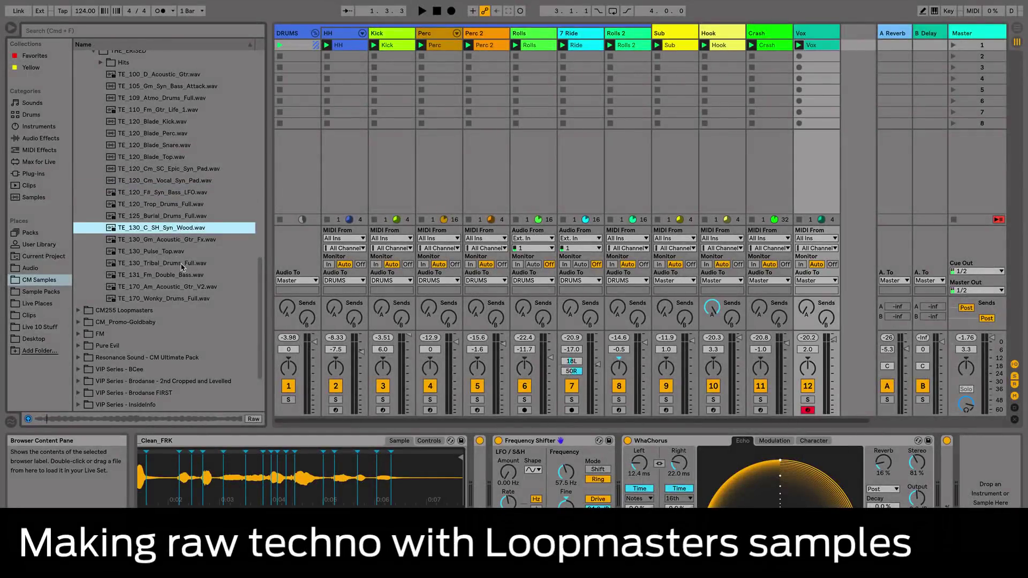
# Start playback and bring up the Hook track's Simpler holding INN_120_G#m_Synth_25.
pyautogui.click(182, 264)
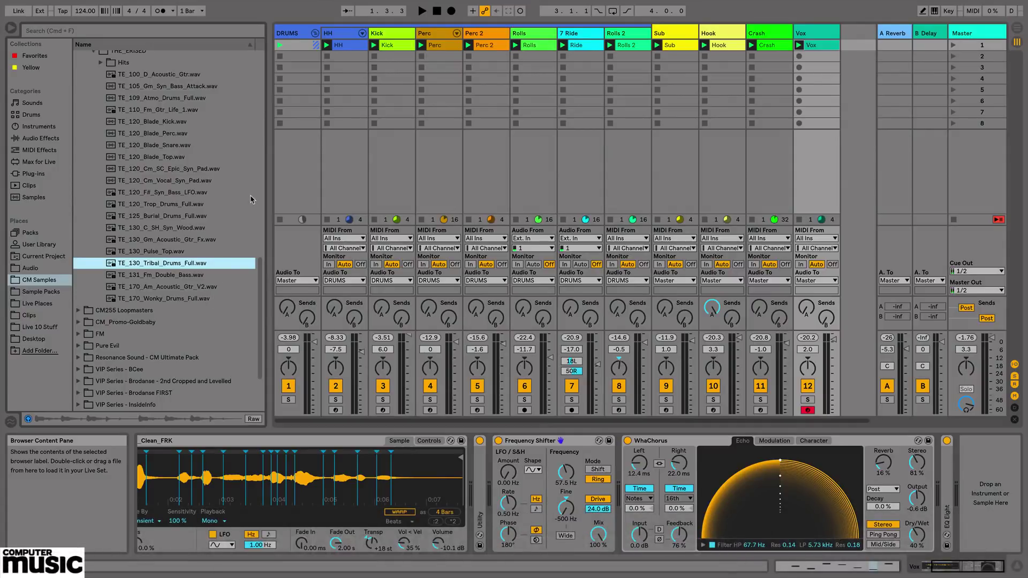
pyautogui.click(292, 34)
pyautogui.press('space')
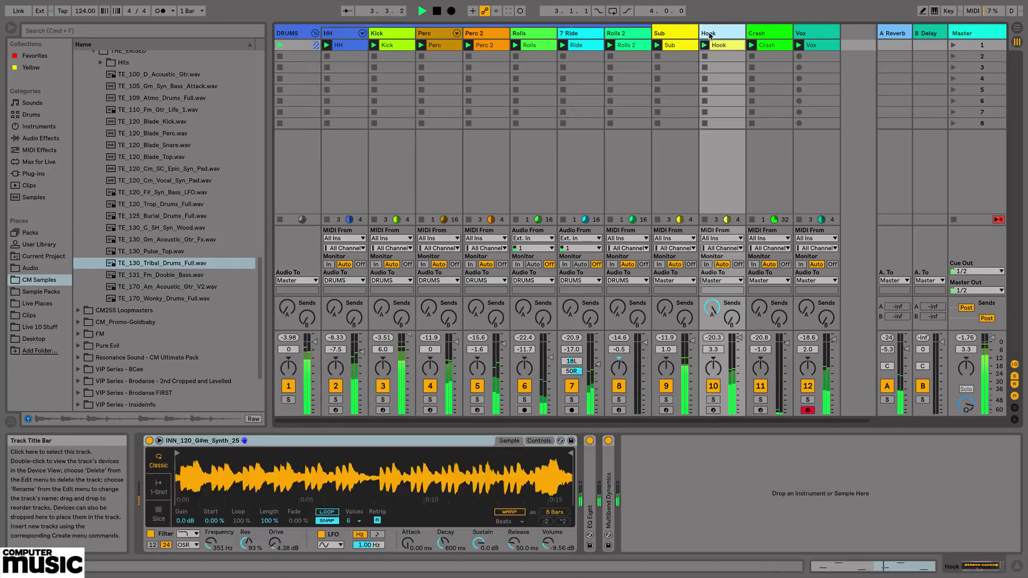
pyautogui.click(720, 303)
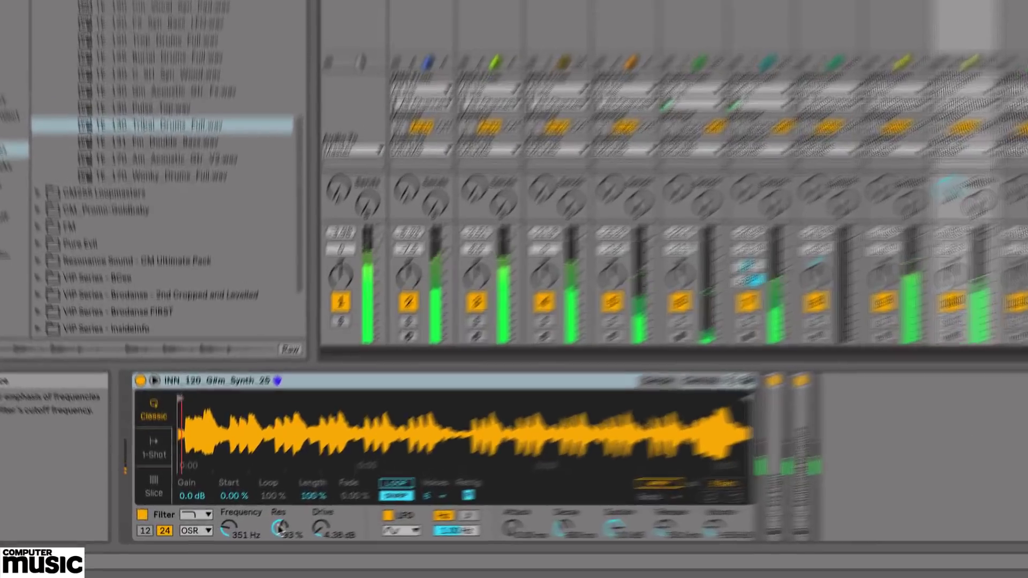
# Raise the Hook Simpler's filter resonance to 99 % and its cutoff to 1.00 kHz.
pyautogui.moveTo(246, 542); pyautogui.dragTo(246, 540)
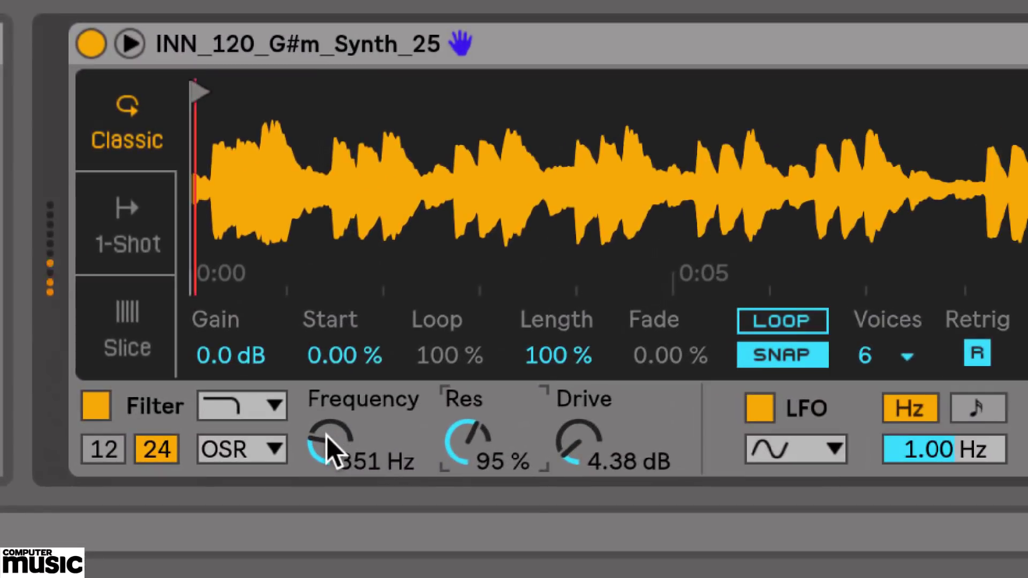
pyautogui.moveTo(306, 467); pyautogui.dragTo(344, 424)
pyautogui.moveTo(454, 458); pyautogui.dragTo(454, 451)
pyautogui.moveTo(351, 452); pyautogui.dragTo(329, 467)
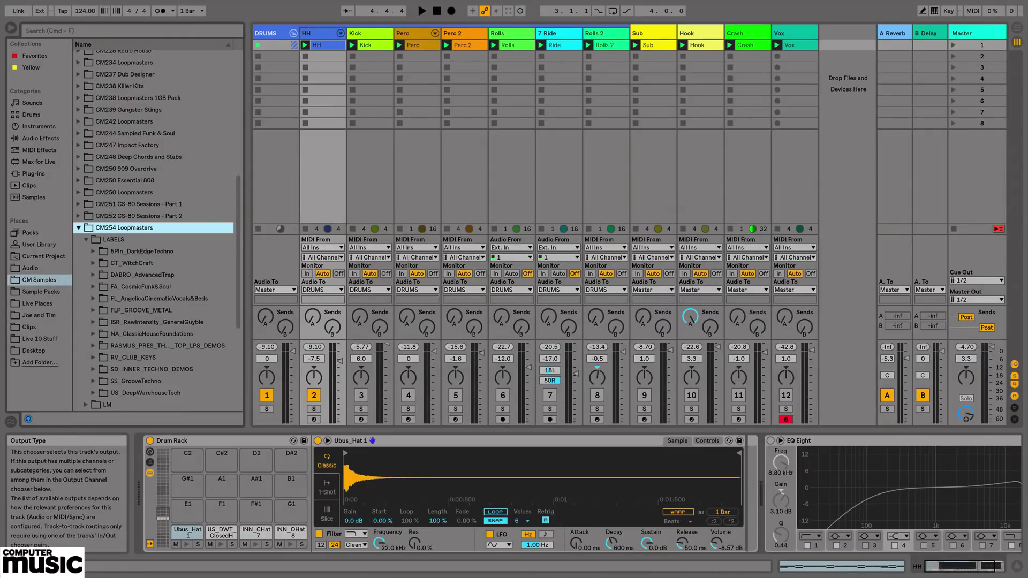
# Audition the Ubus_Hat and US_DWT closed-hat pads, mute INN_CHat, and start playback.
pyautogui.click(187, 545)
pyautogui.click(222, 545)
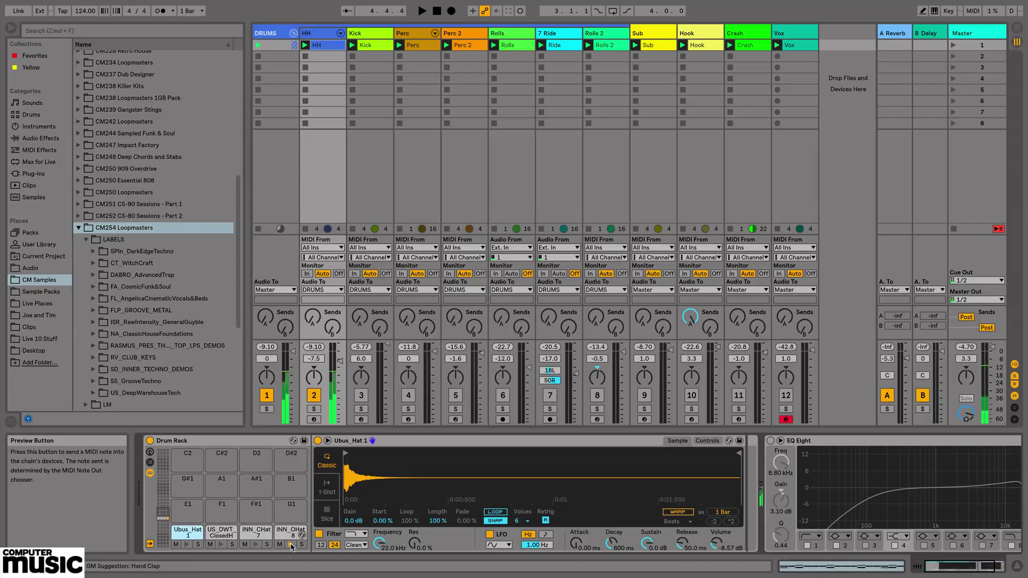
pyautogui.click(245, 544)
pyautogui.press('space')
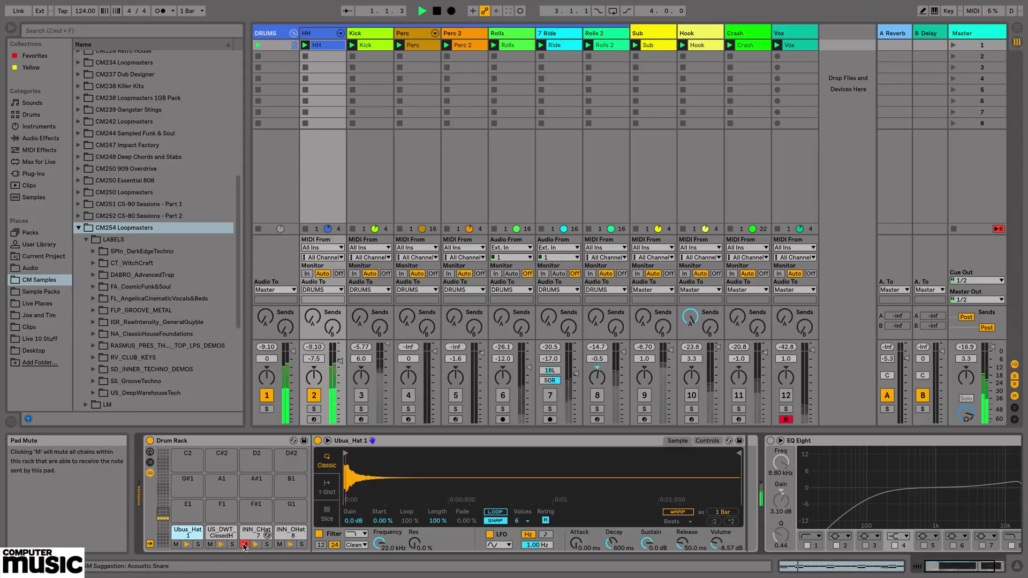
# Check the HH clip's notes, then unmute and solo the INN_CHat pad.
pyautogui.click(318, 47)
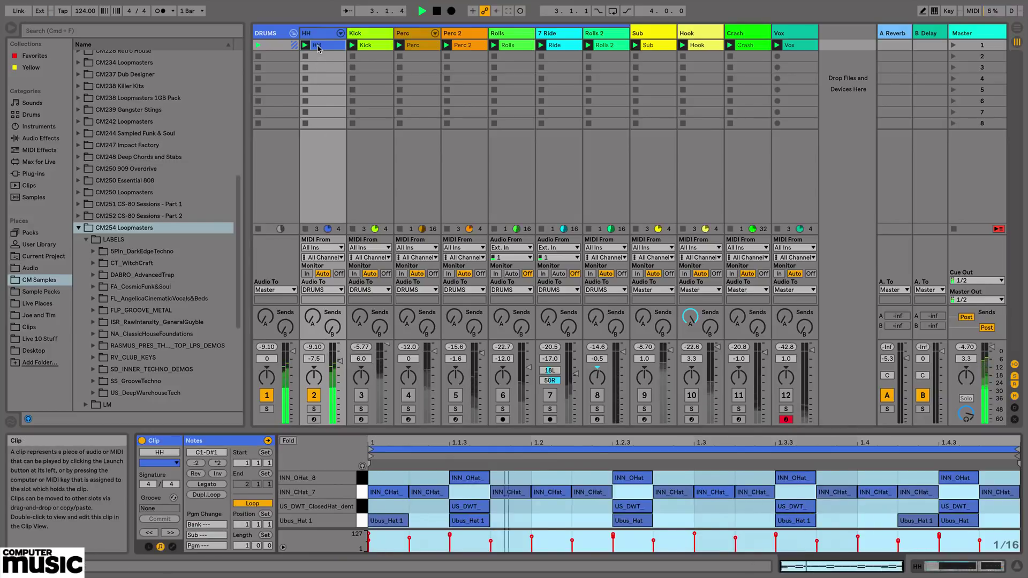
pyautogui.hotkey('shift', 'Tab')
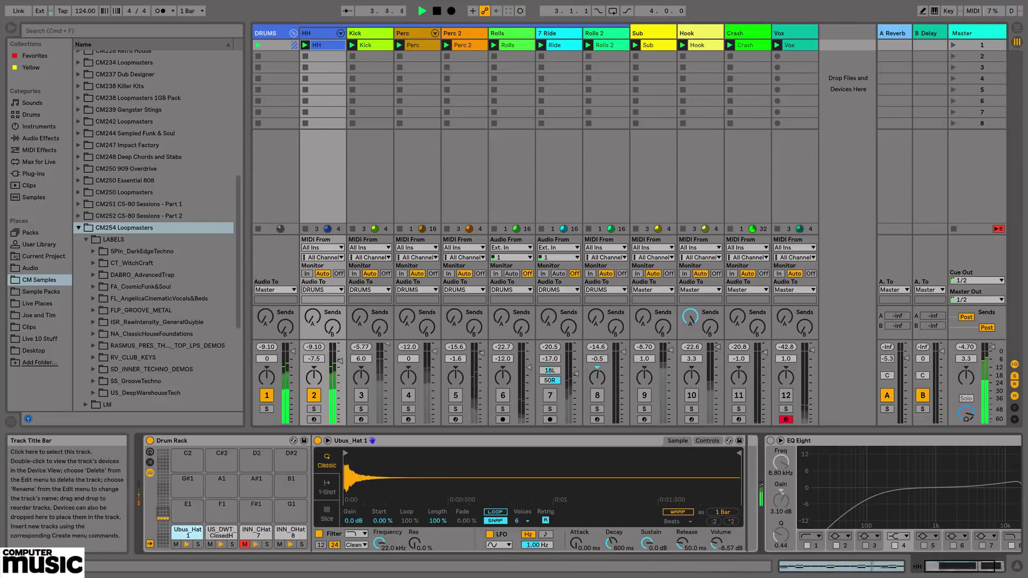
pyautogui.click(245, 544)
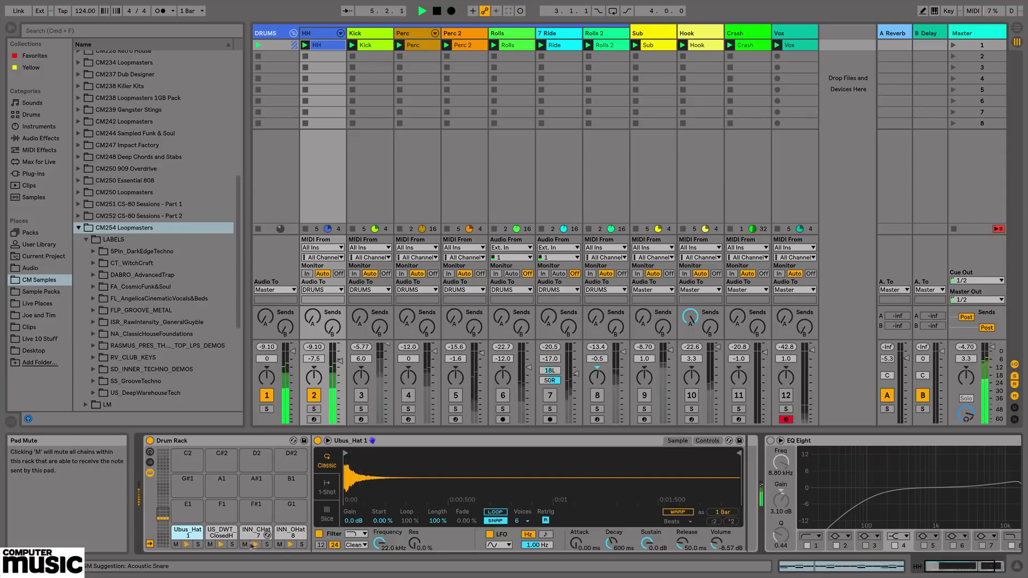
pyautogui.click(267, 544)
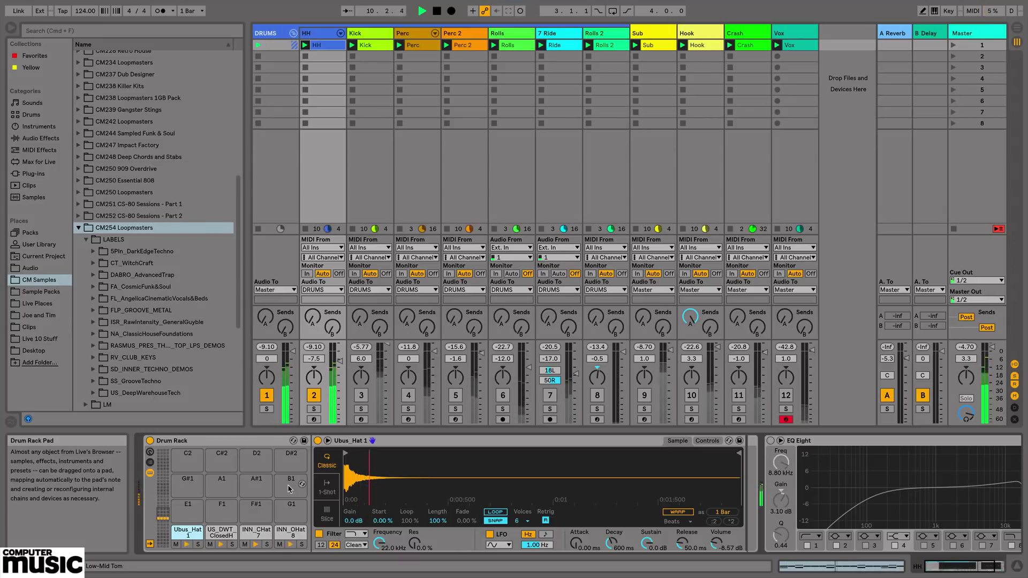
# Unmute the Kick track and show its Drum Rack with the INN_Kick_19 pad.
pyautogui.click(360, 396)
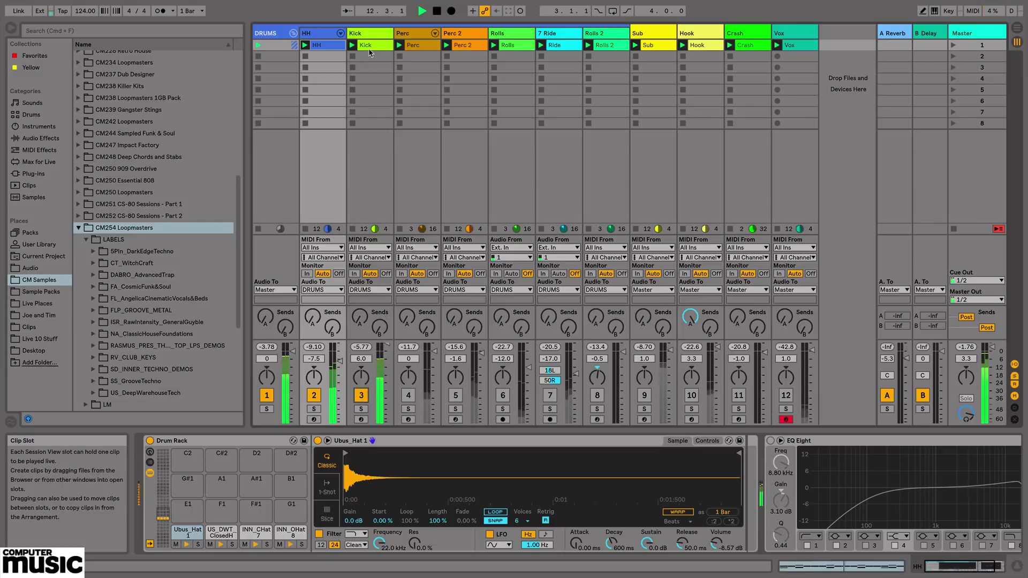
pyautogui.click(377, 219)
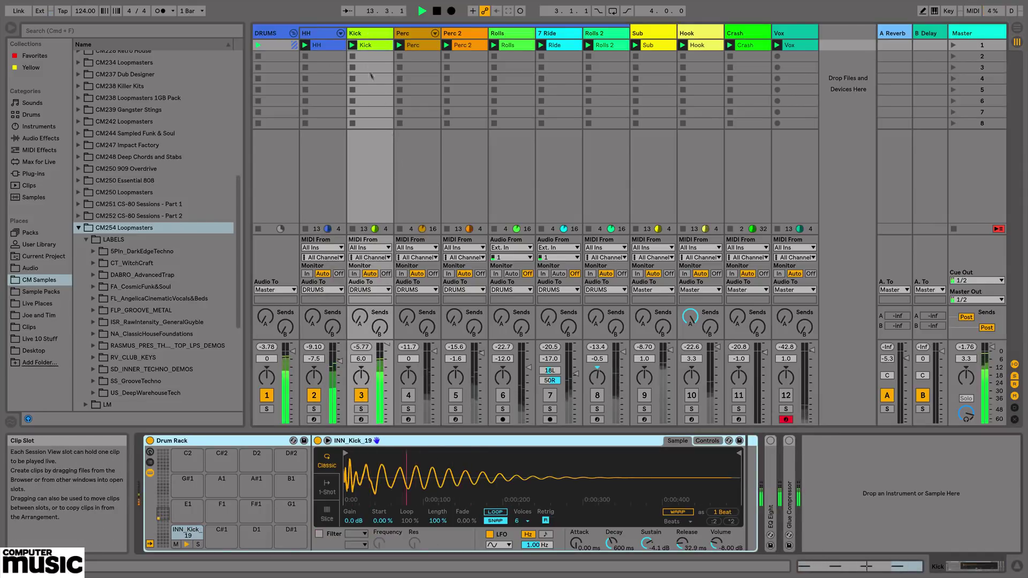
pyautogui.click(369, 47)
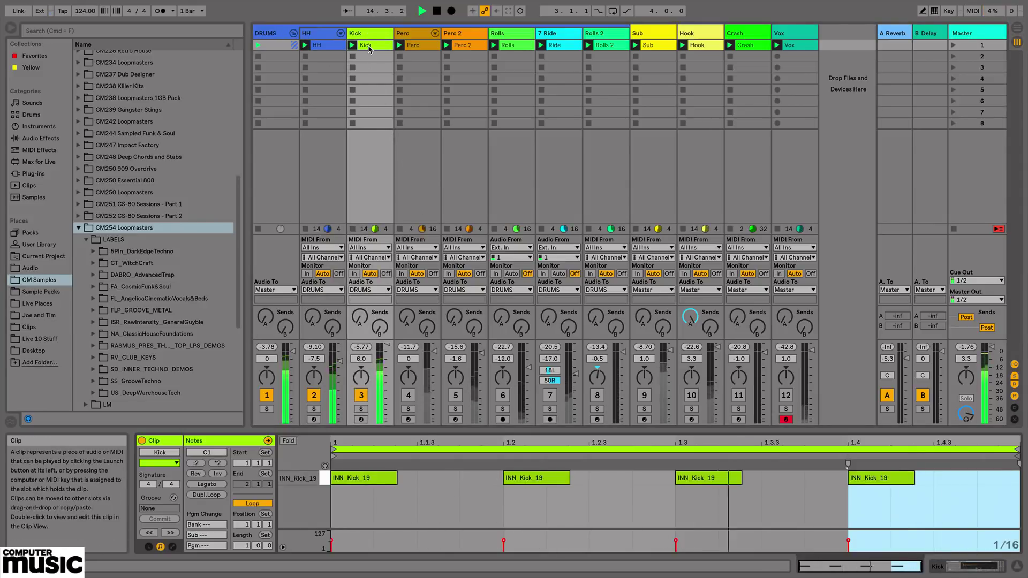
pyautogui.click(366, 36)
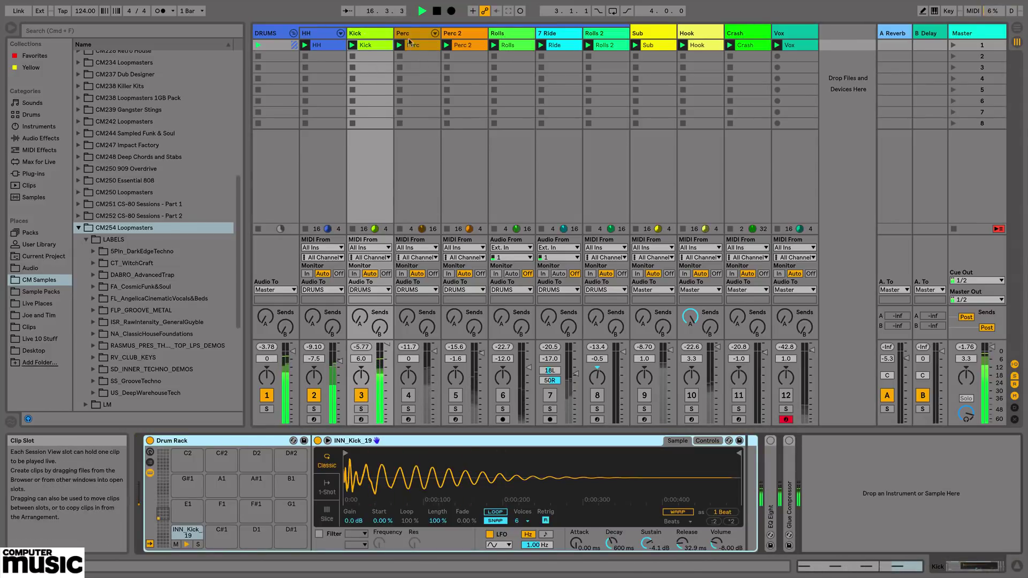
# Delete the duplicate US_DWT clap pad from the Perc drum rack and view the Perc clip's notes.
pyautogui.click(434, 160)
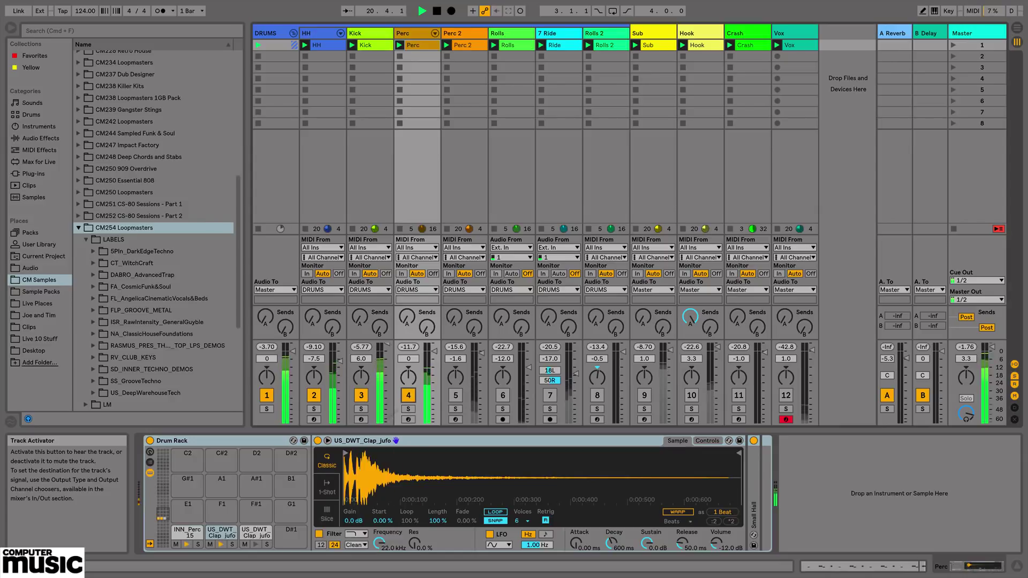
pyautogui.click(255, 533)
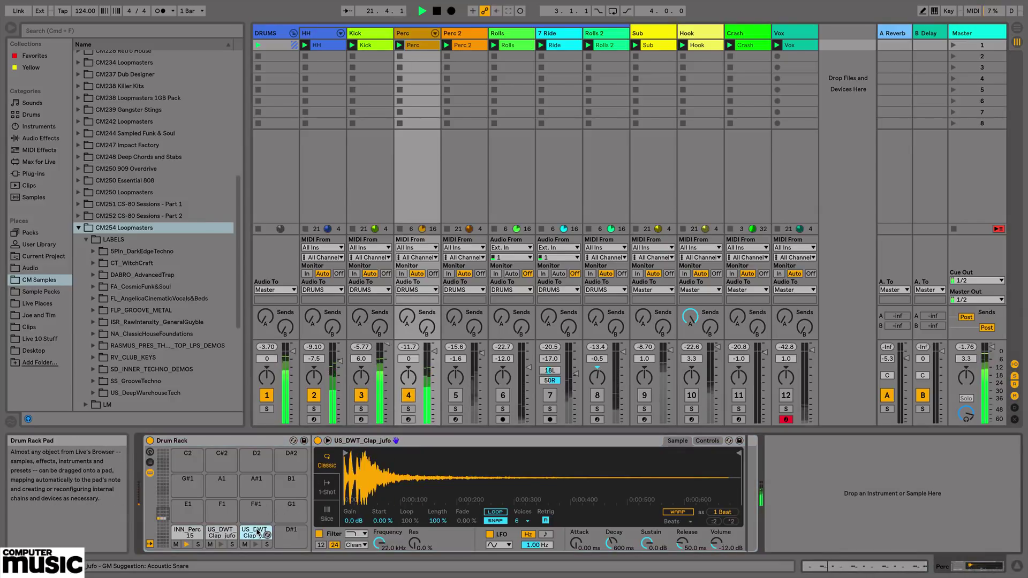
pyautogui.press('Delete')
pyautogui.click(193, 533)
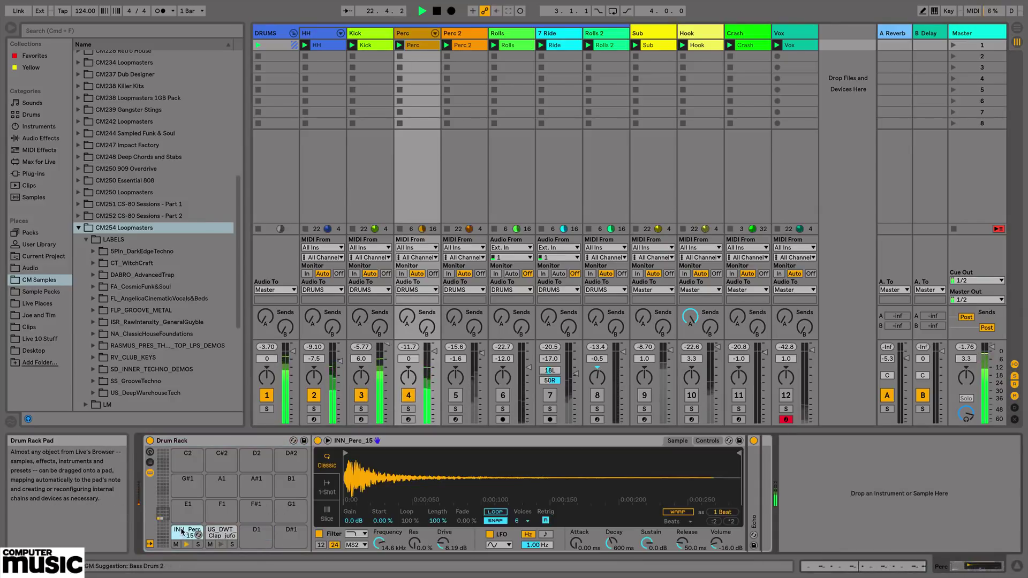
pyautogui.click(421, 47)
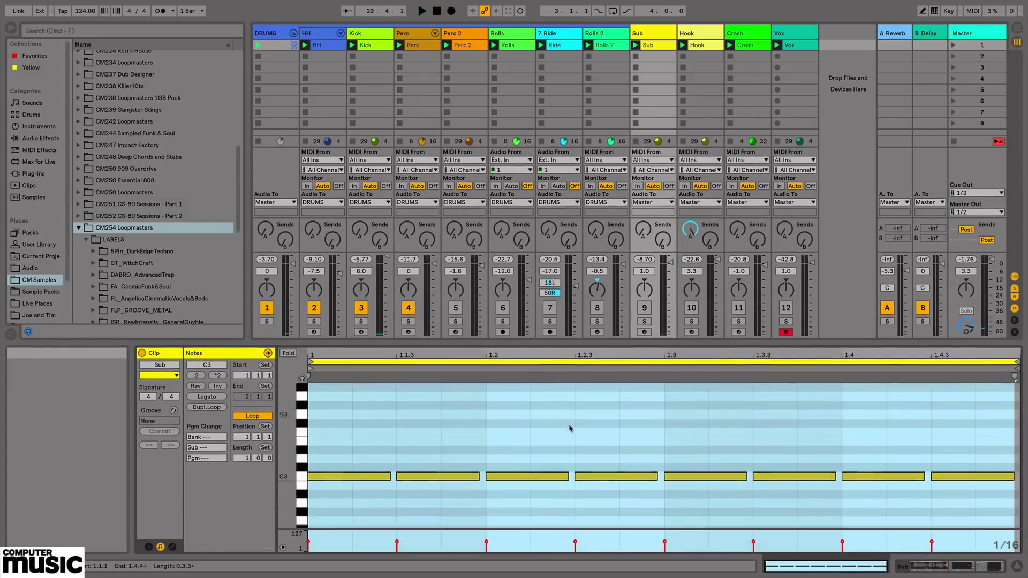
# Play the Sub track unmuted and soloed, switching its Stigma bass Simpler's filter off and back on.
pyautogui.scroll(-3, 570, 428)
pyautogui.scroll(2, 571, 431)
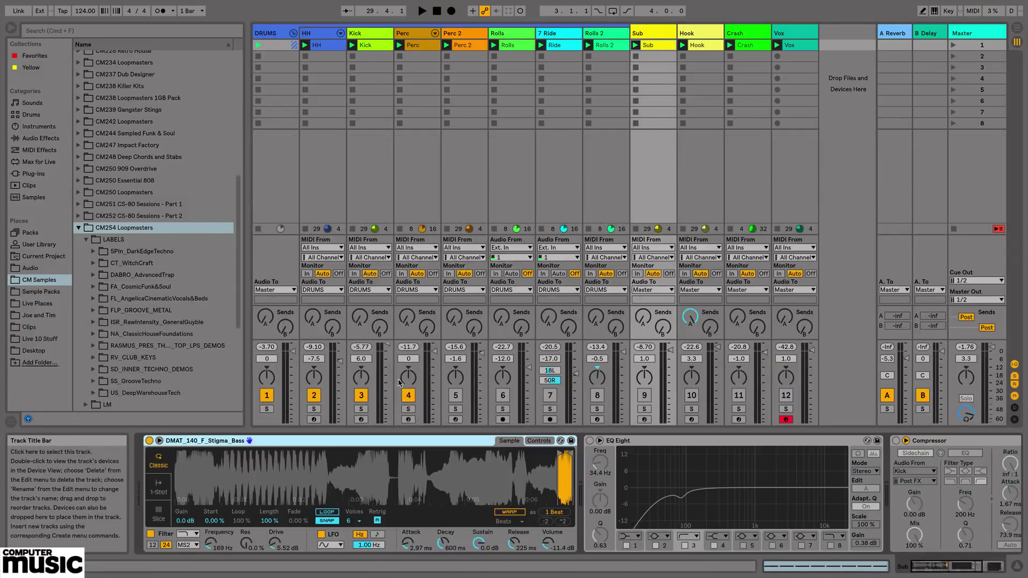
pyautogui.click(159, 533)
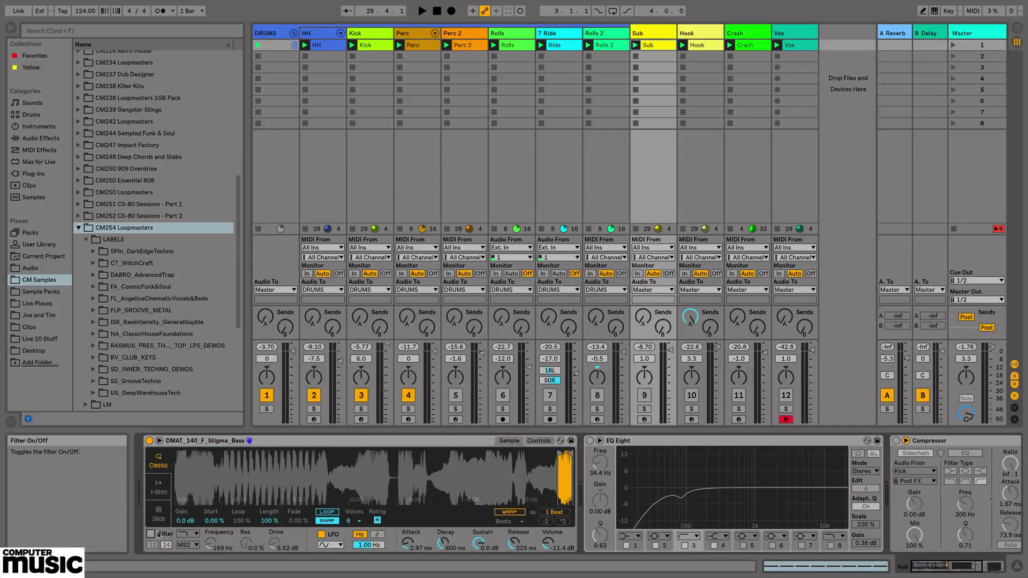
pyautogui.press('space')
pyautogui.click(644, 395)
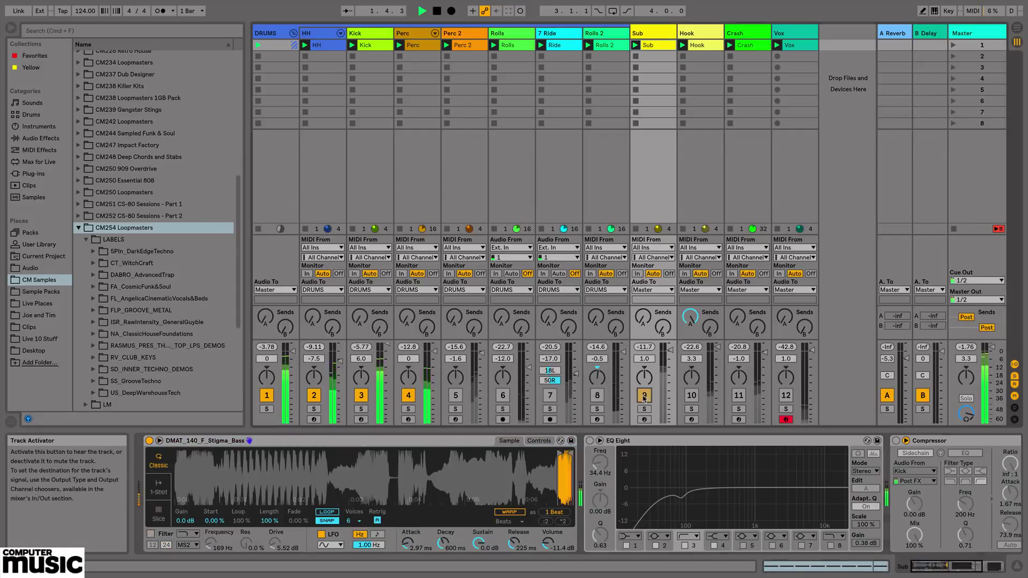
pyautogui.click(645, 409)
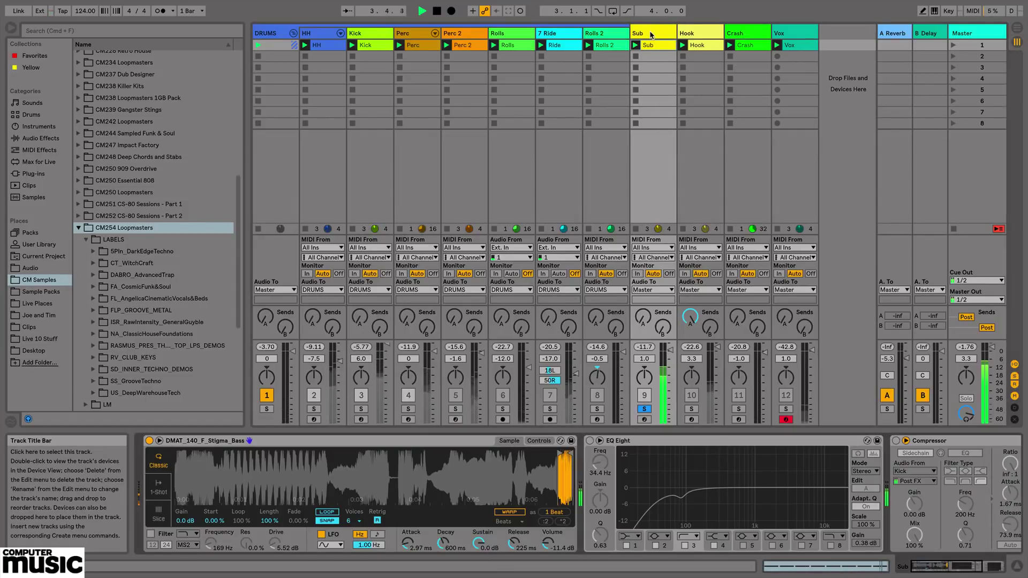
pyautogui.click(151, 535)
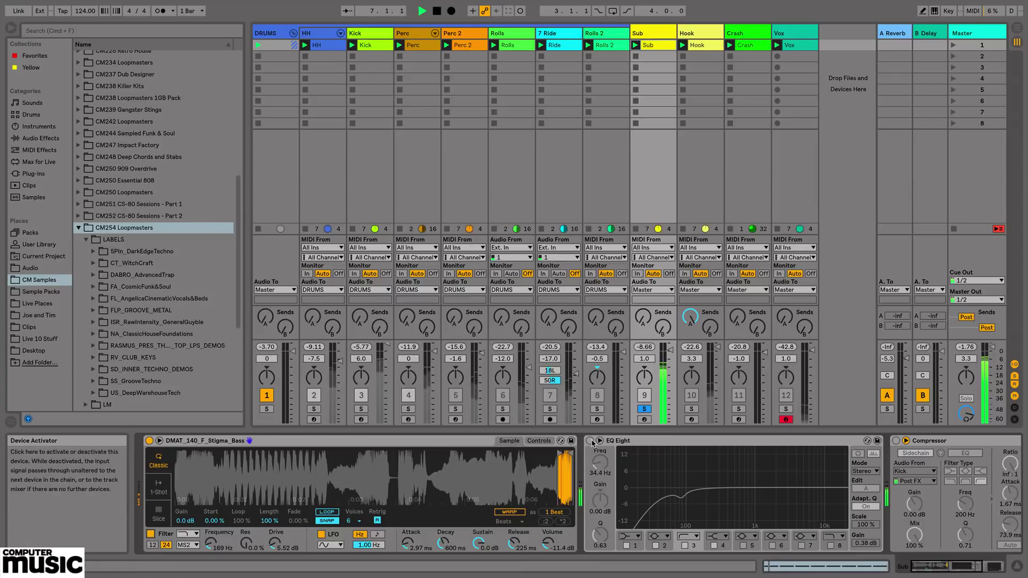
# Enable the Sub track's EQ Eight and un-solo Sub so the full mix plays.
pyautogui.click(590, 440)
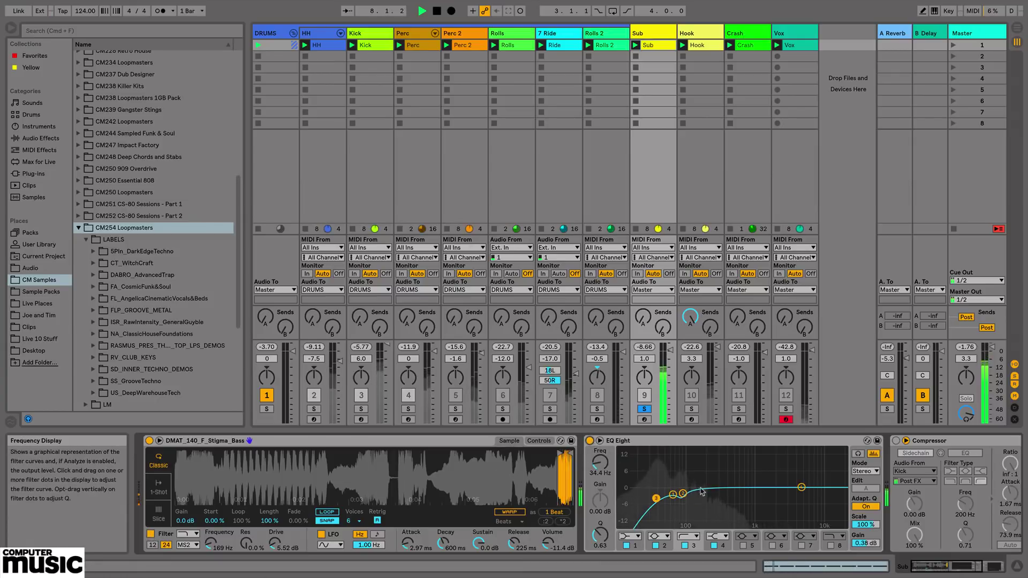
pyautogui.hscroll(3, 722, 490)
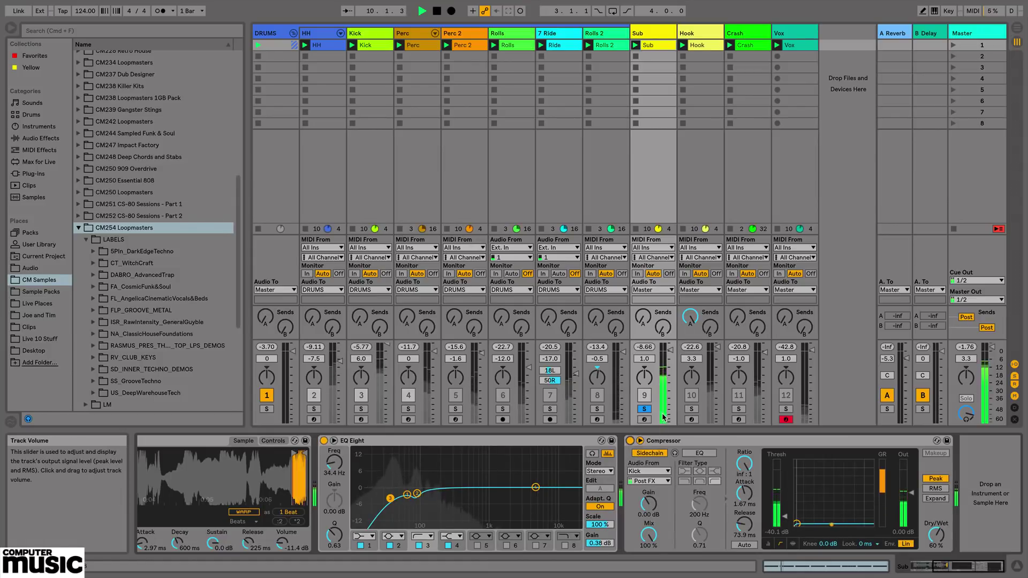
pyautogui.click(645, 410)
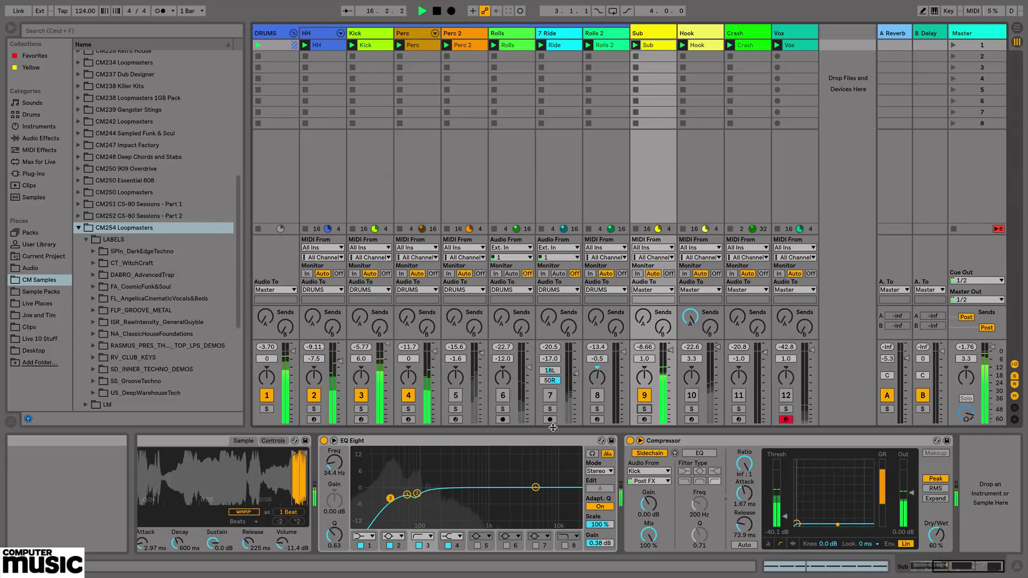
# Expand the Kick's Glue Compressor, nudge its attack, and A/B it bypassed, leaving it enabled.
pyautogui.click(367, 36)
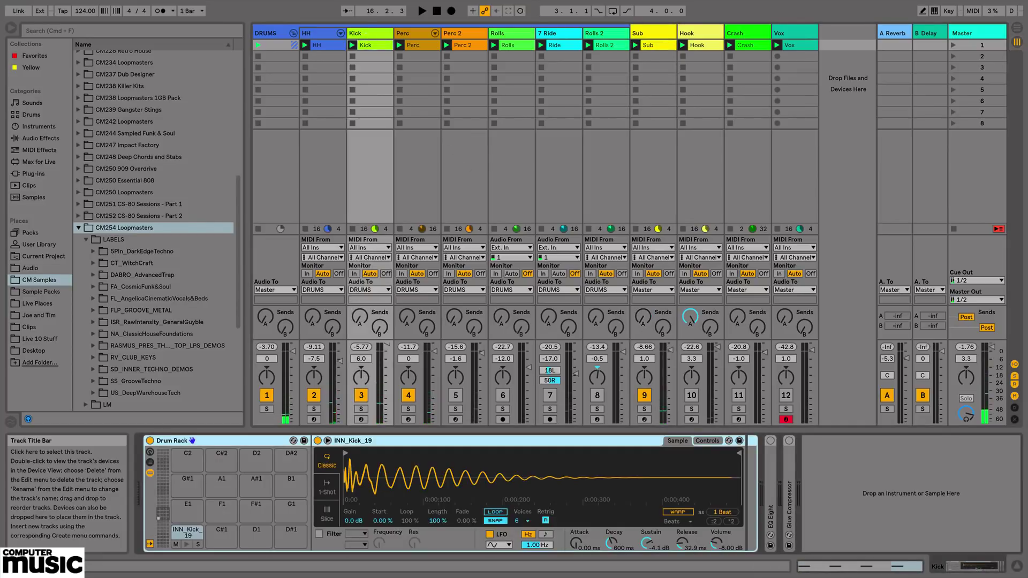
pyautogui.doubleClick(789, 474)
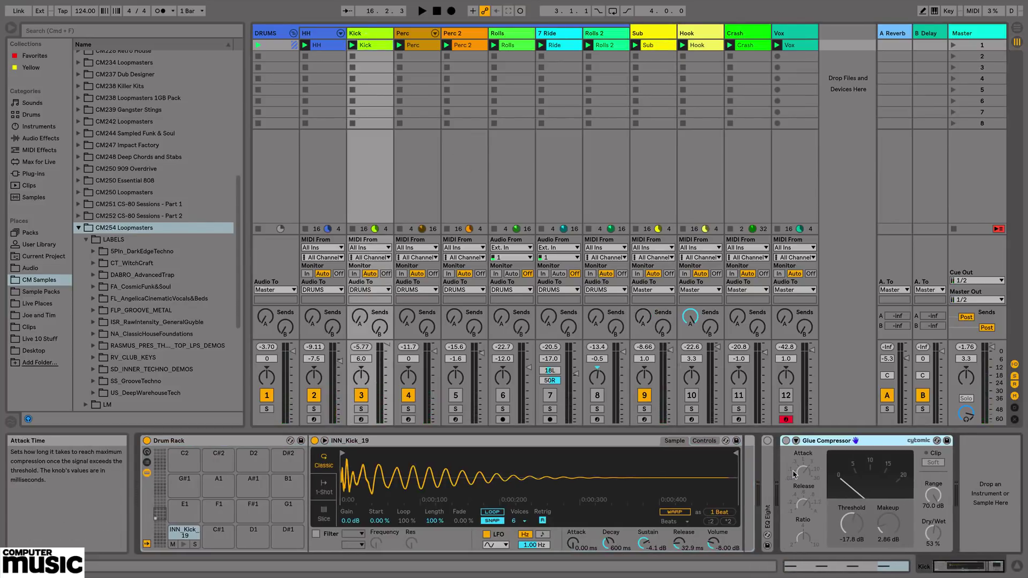
pyautogui.press('space')
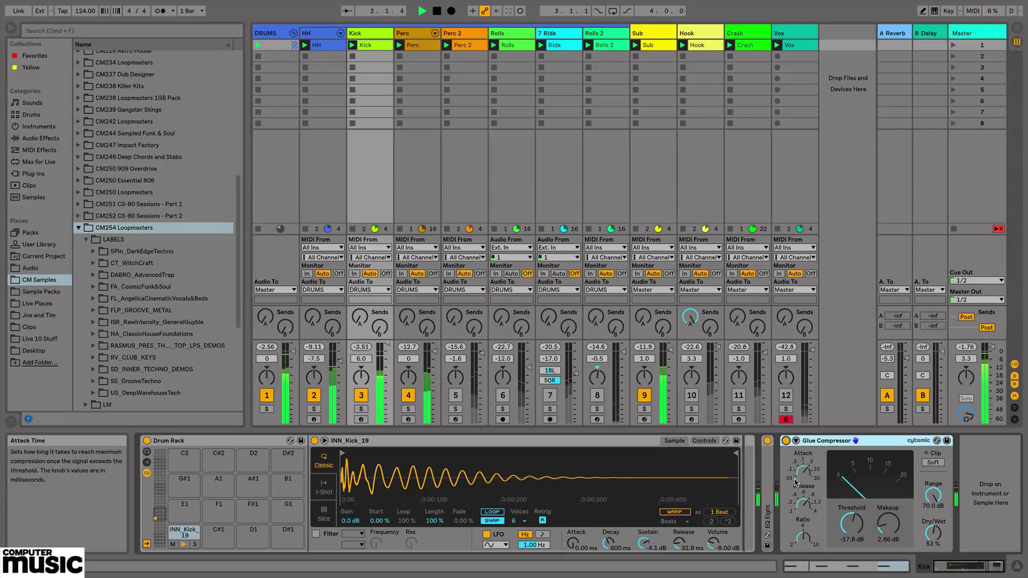
pyautogui.moveTo(807, 478); pyautogui.dragTo(806, 474)
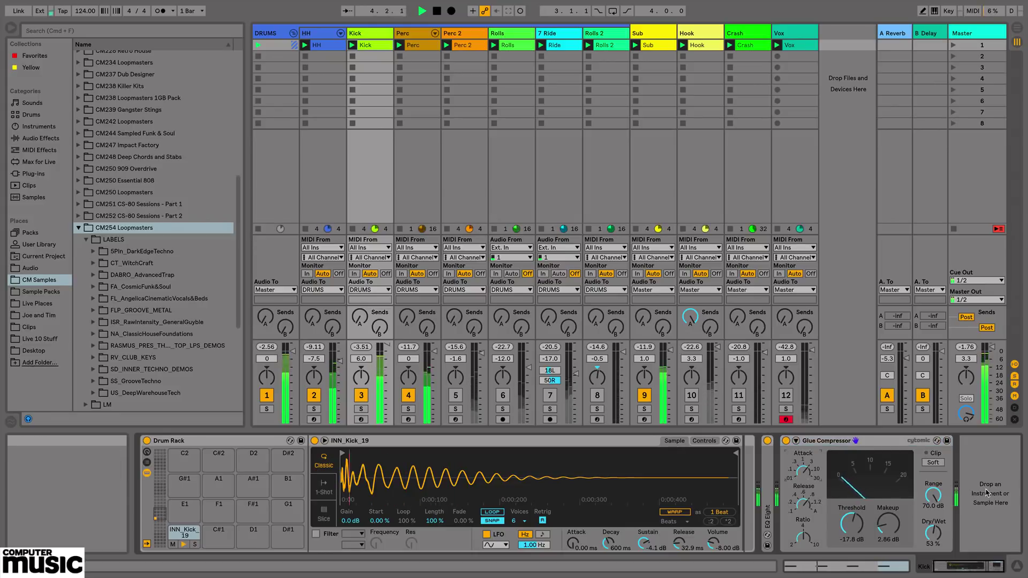
pyautogui.click(785, 440)
pyautogui.click(786, 440)
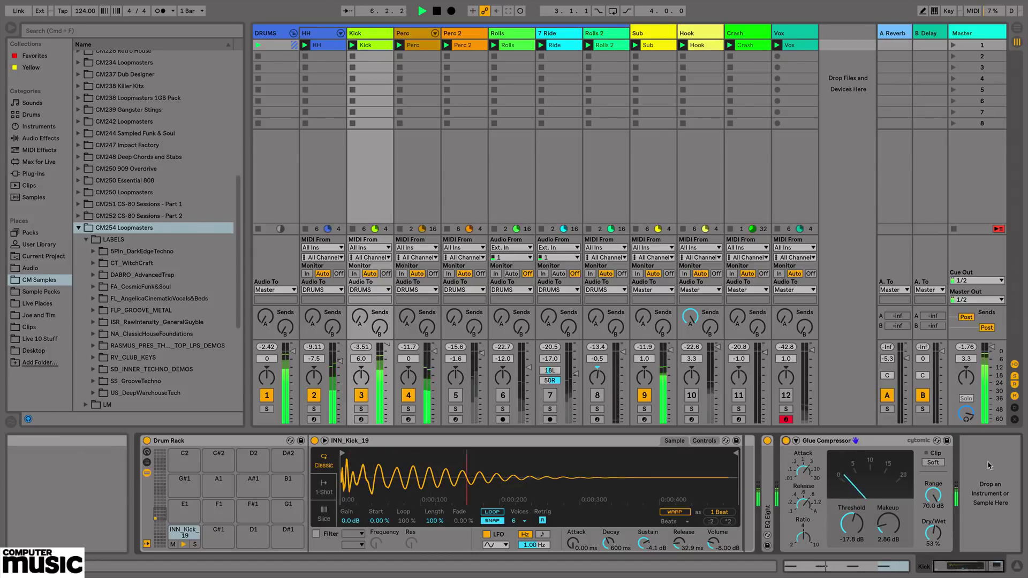
pyautogui.click(786, 440)
pyautogui.click(786, 441)
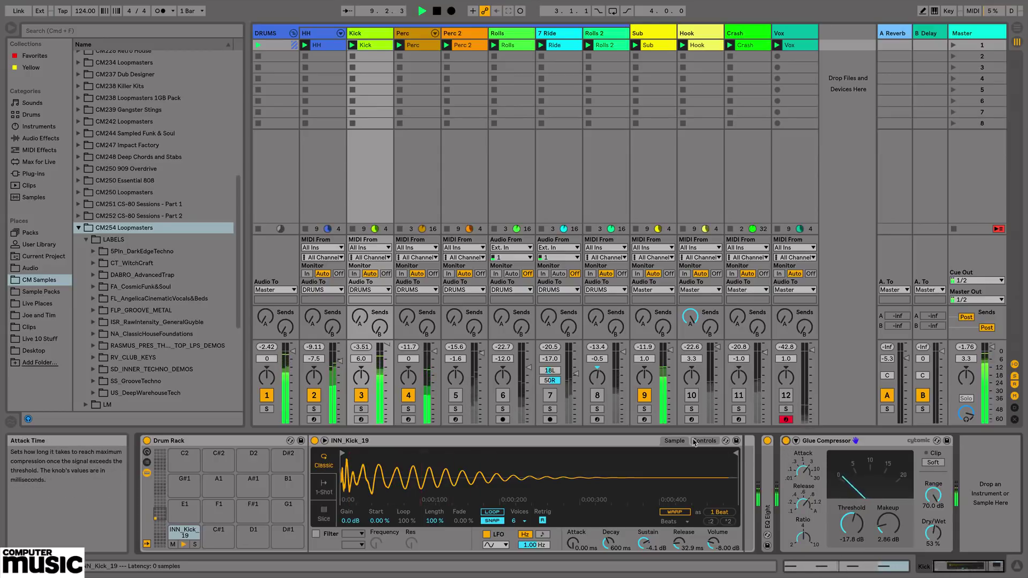
# Unmute Perc 2, audition its sliced DMAT_140_Loupe_Top loop soloed, check its notes, then stop playback.
pyautogui.click(456, 395)
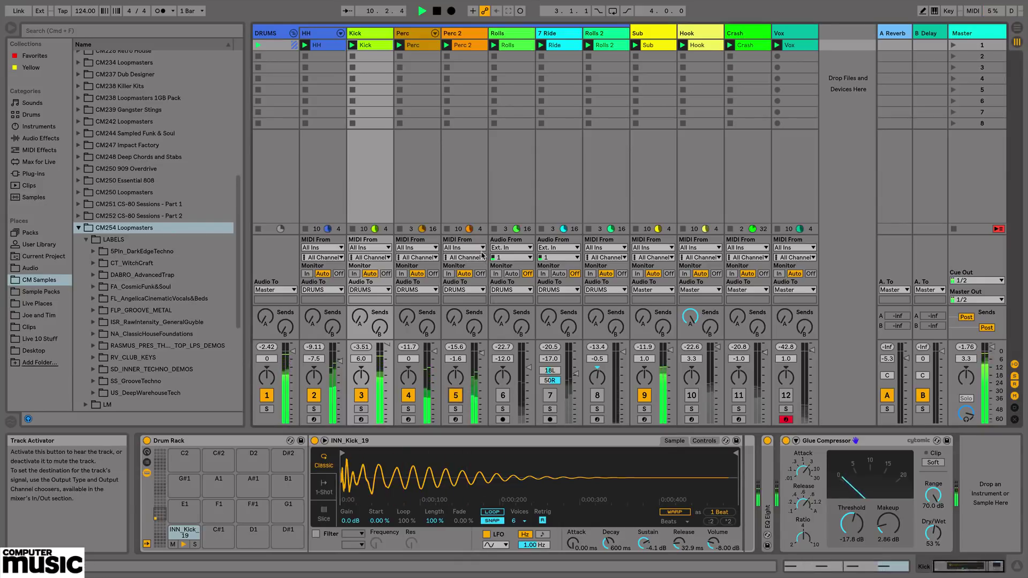
pyautogui.click(463, 33)
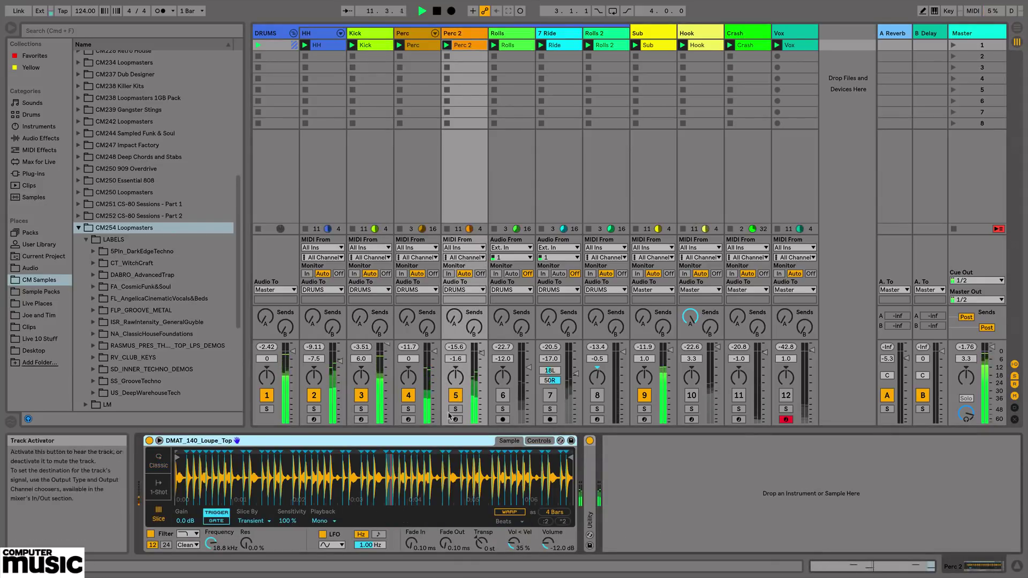
pyautogui.click(467, 45)
pyautogui.click(466, 44)
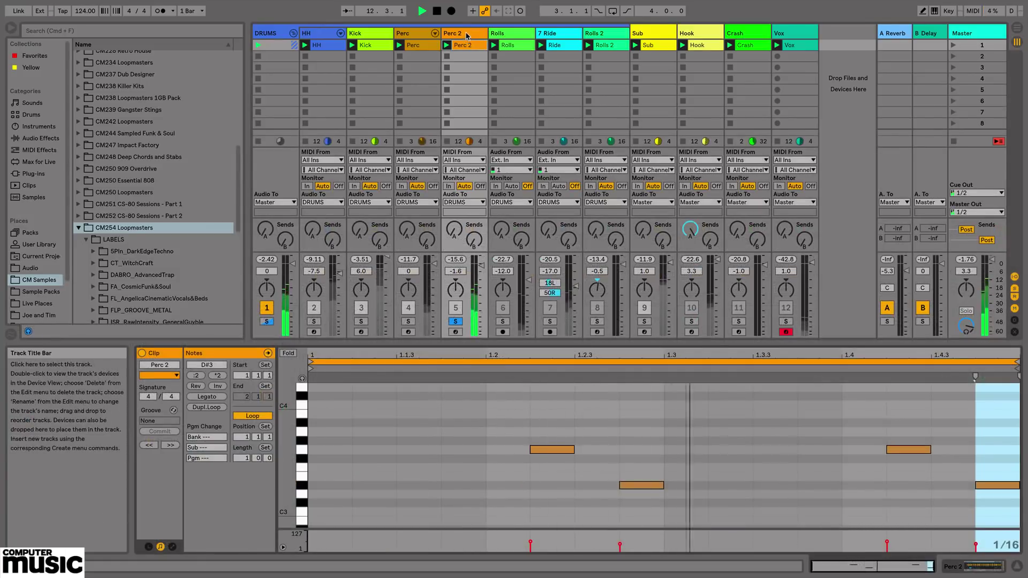
pyautogui.click(467, 35)
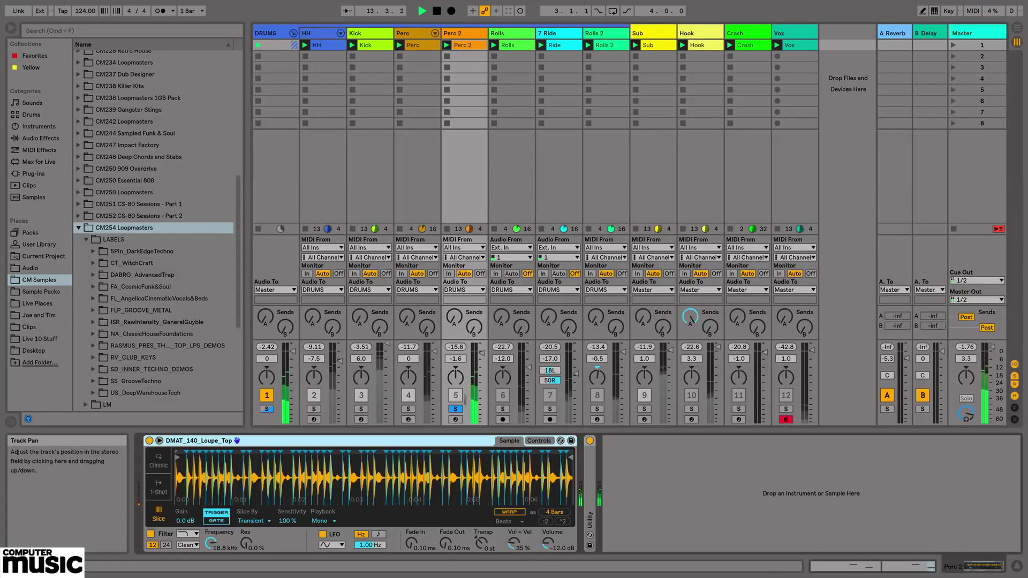
pyautogui.click(455, 409)
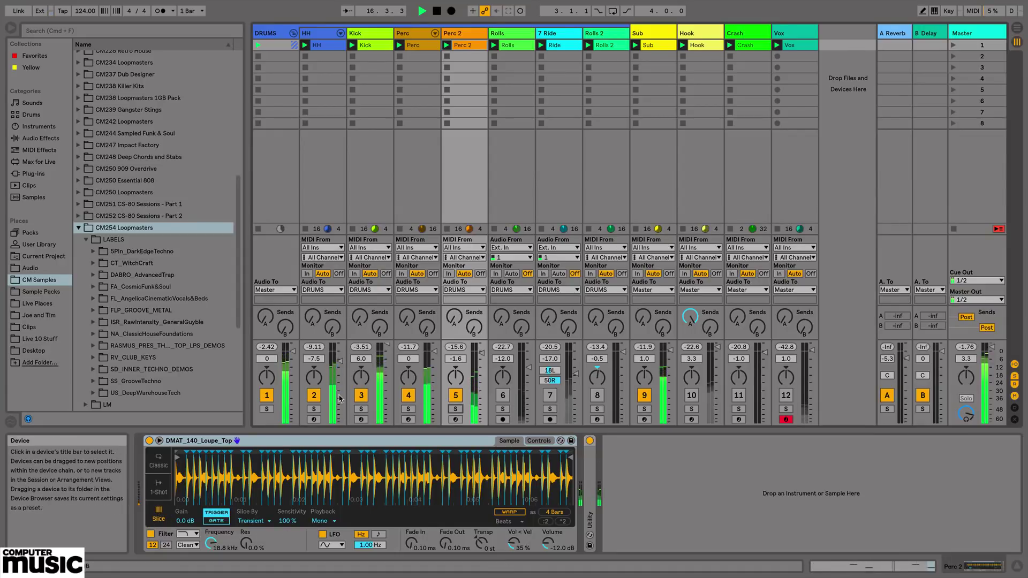
pyautogui.click(474, 47)
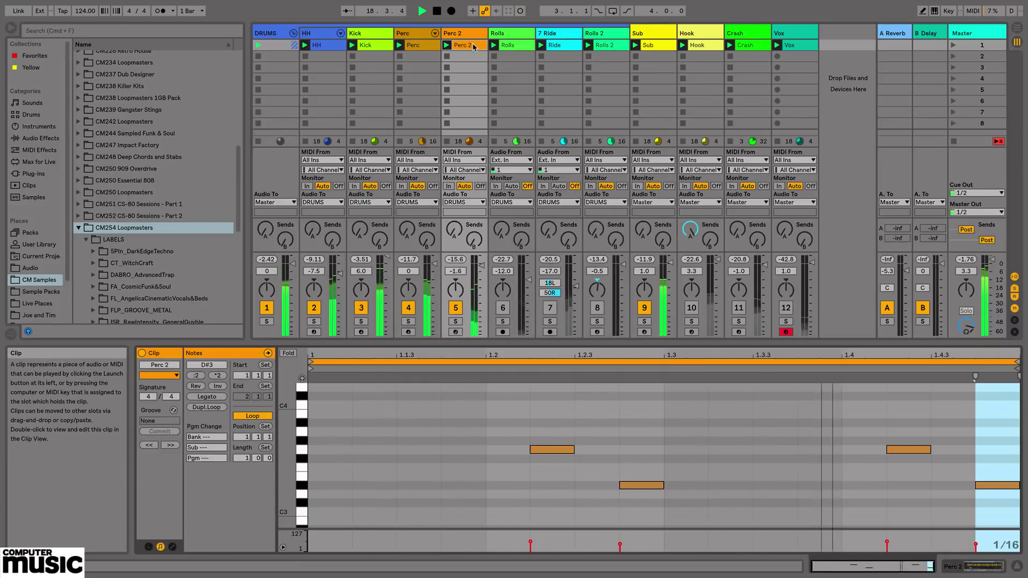
pyautogui.click(472, 35)
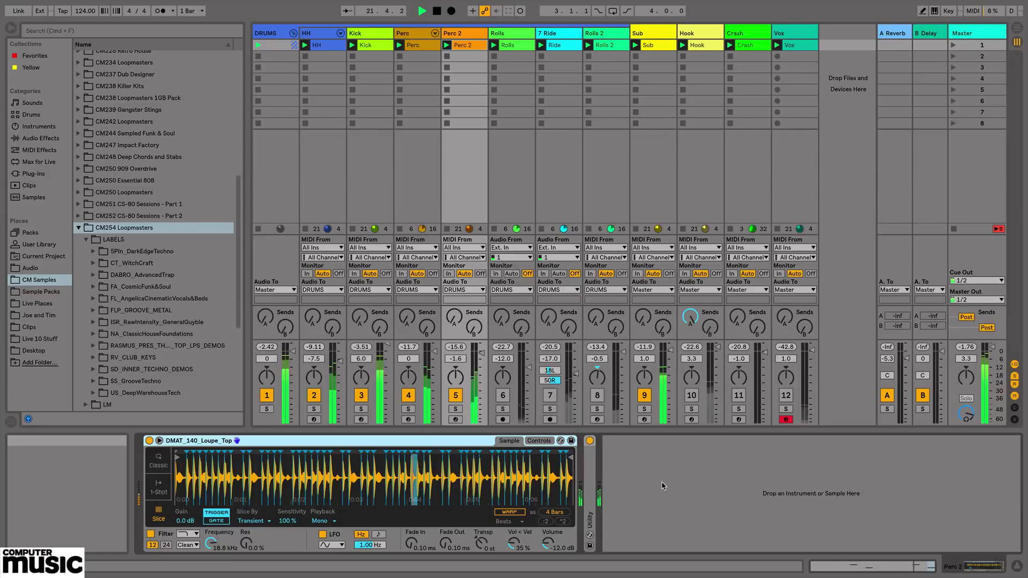
pyautogui.press('space')
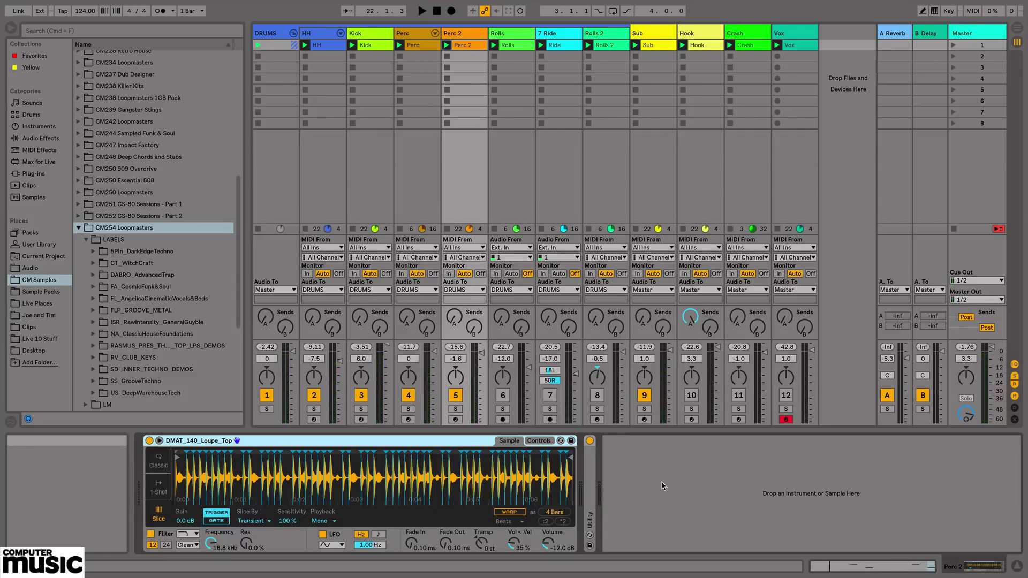
# Unmute the Rolls track and show its clip's Volume envelope.
pyautogui.click(503, 395)
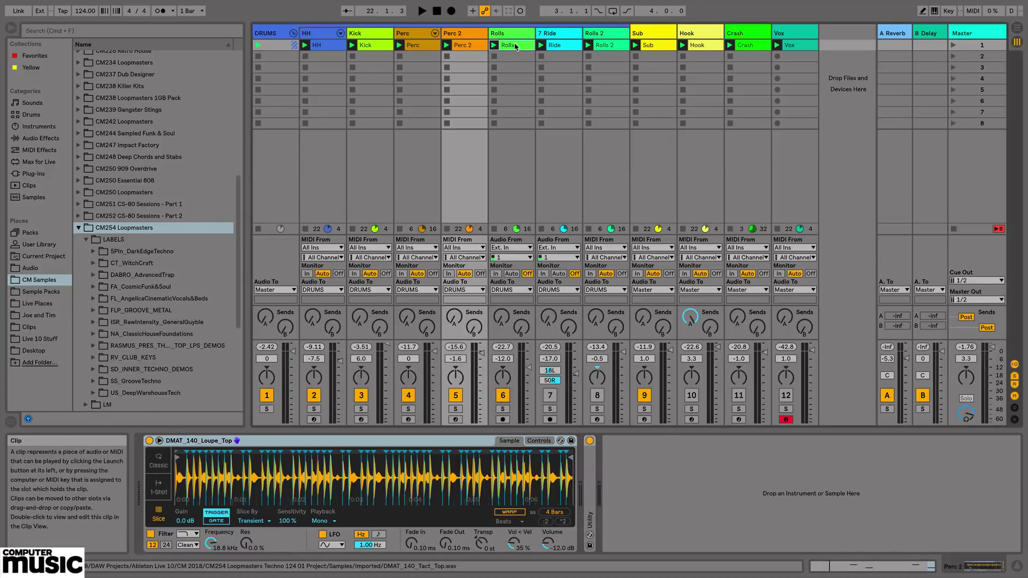
pyautogui.click(516, 46)
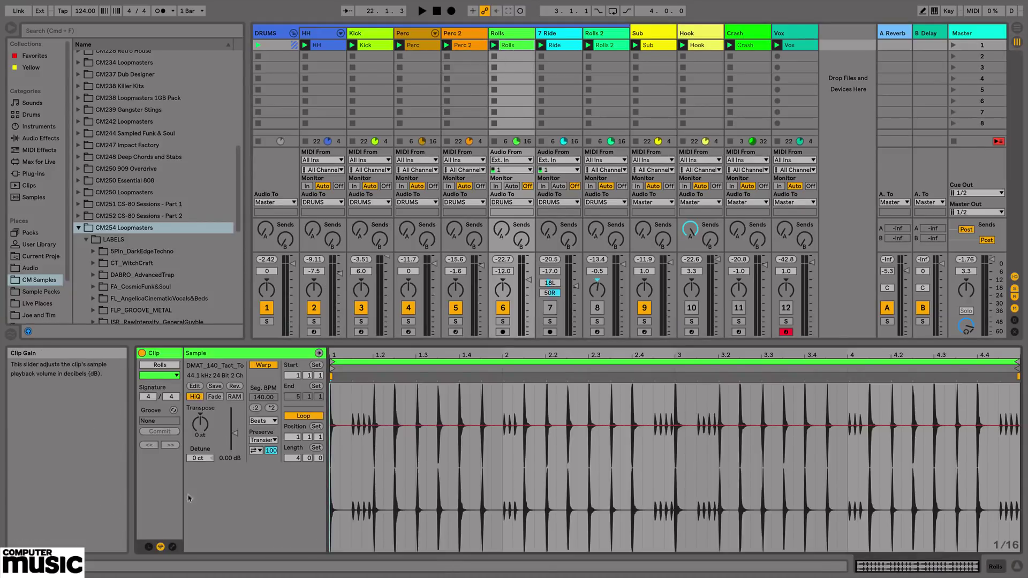
pyautogui.click(172, 546)
pyautogui.click(348, 365)
pyautogui.click(345, 372)
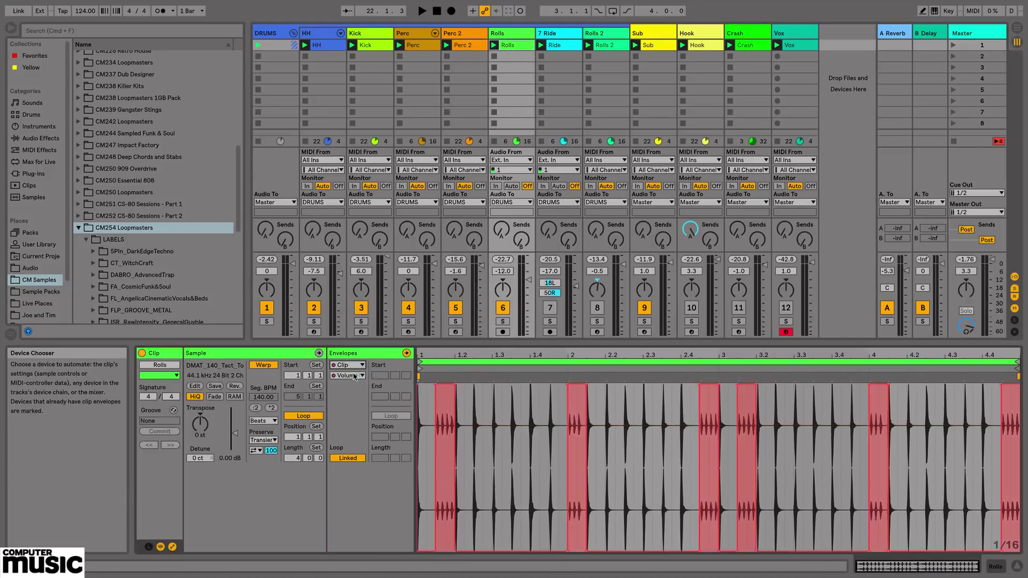
# Audition Rolls soloed during playback, then set its volume fader to -11.7 dB.
pyautogui.press('space')
pyautogui.click(504, 322)
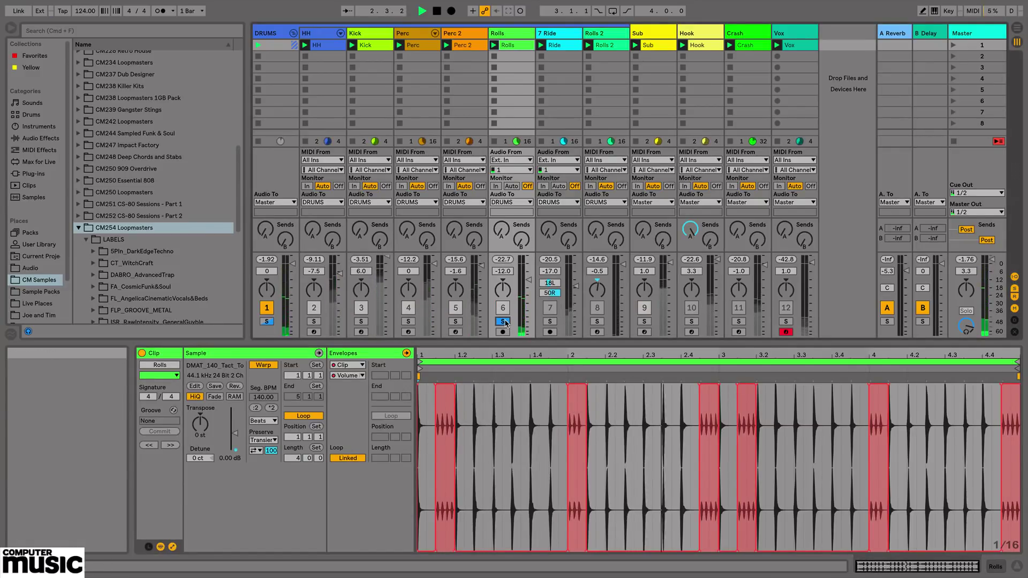
pyautogui.click(504, 322)
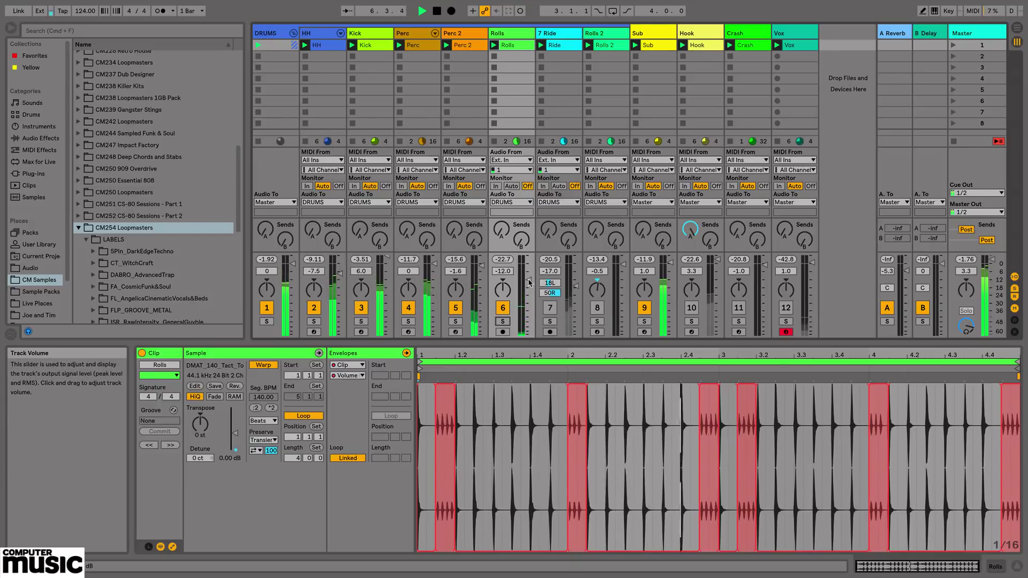
pyautogui.moveTo(530, 290); pyautogui.dragTo(530, 287)
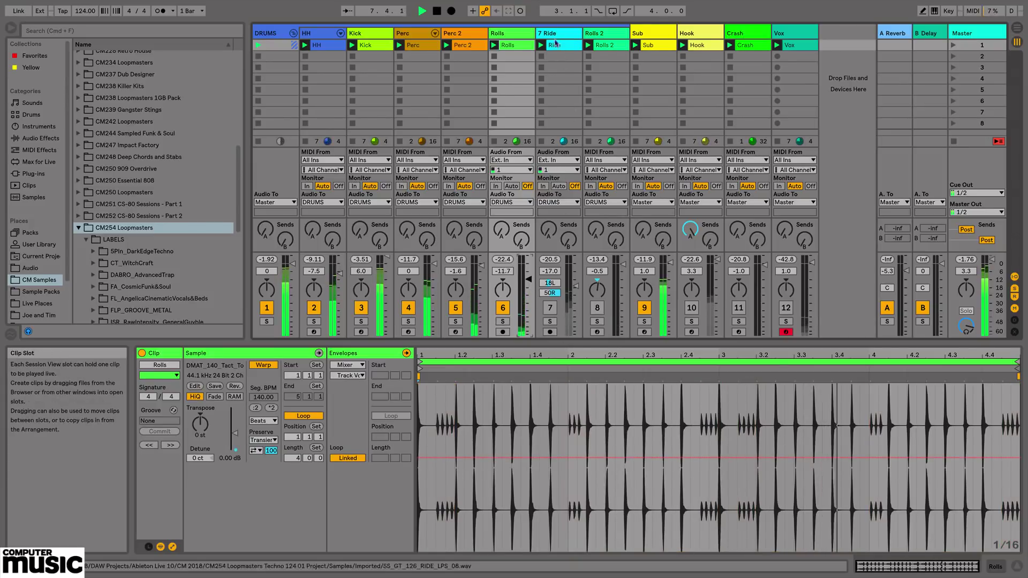
# Bypass and re-enable the Ride track's Auto Pan and EQ Eight to compare the sound.
pyautogui.click(554, 34)
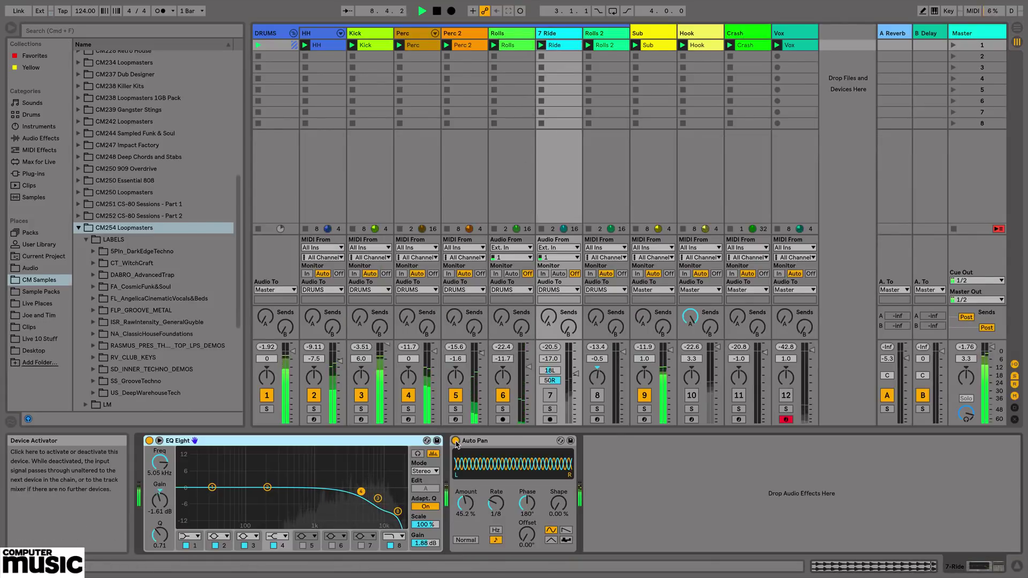
pyautogui.click(456, 441)
pyautogui.click(149, 440)
pyautogui.click(550, 395)
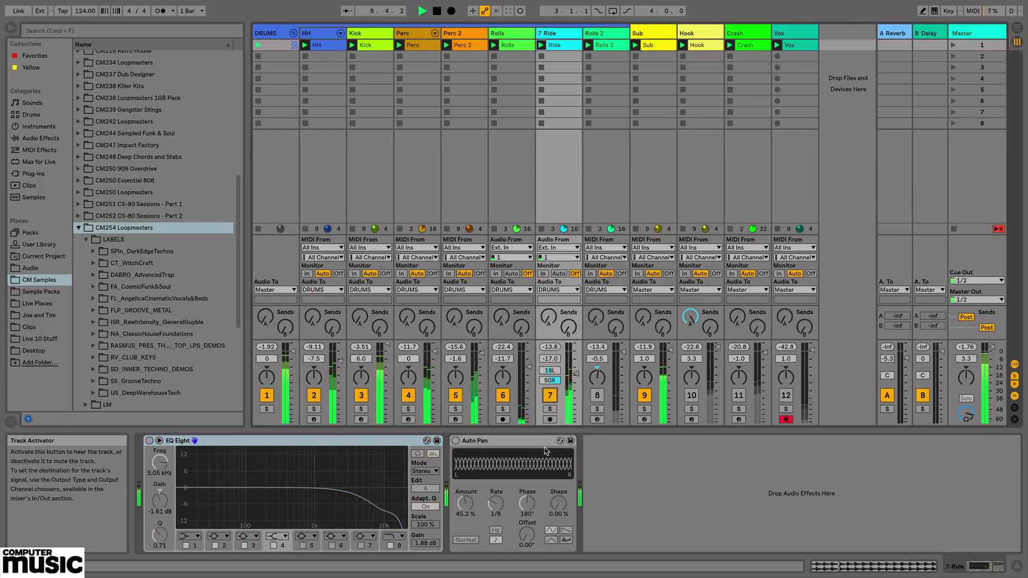
pyautogui.click(150, 441)
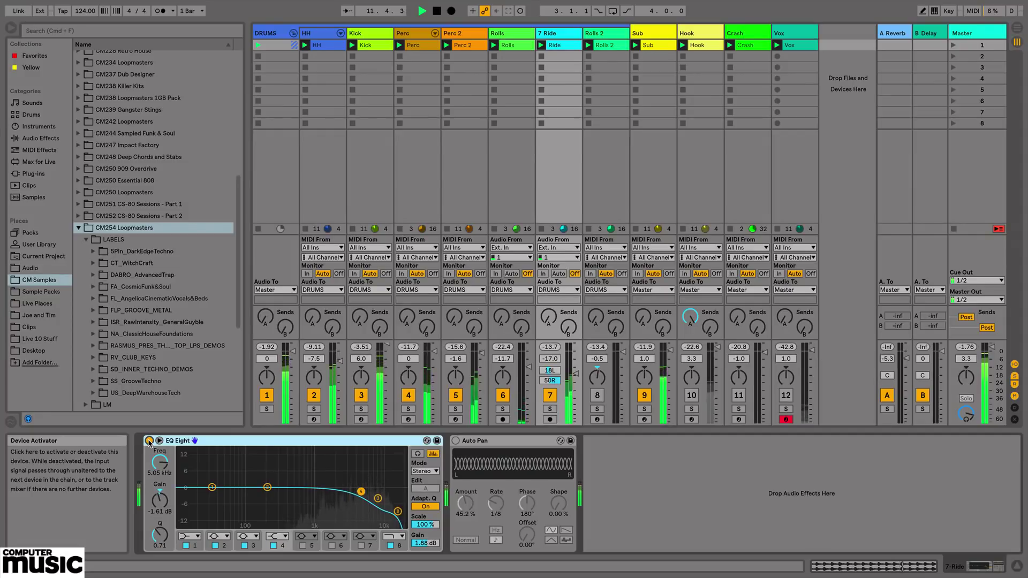
pyautogui.click(456, 441)
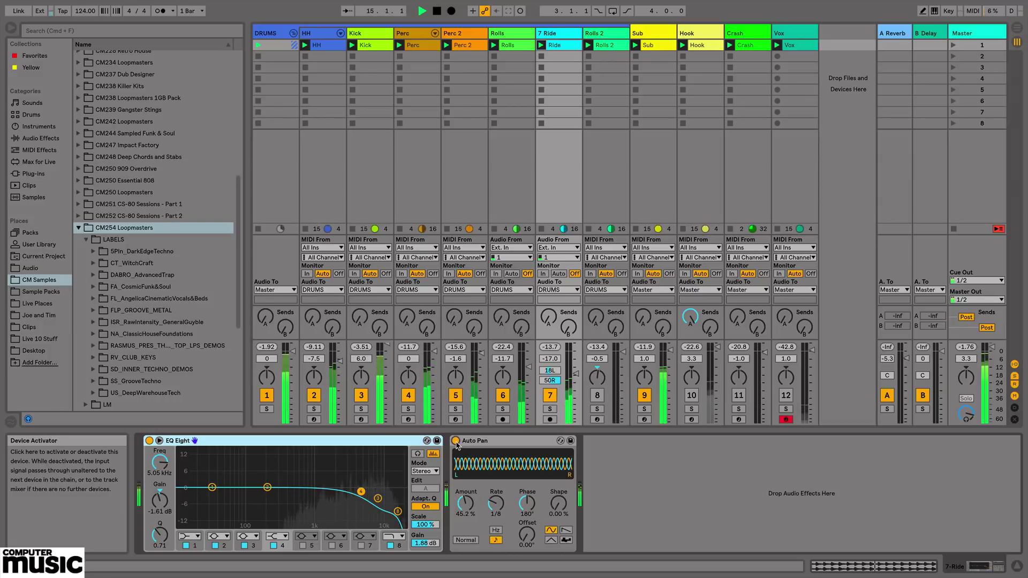
# Raise the Ride's Auto Pan Amount to 49.2%, keeping the split pan at 18L/50R.
pyautogui.moveTo(466, 503)
pyautogui.mouseDown()
pyautogui.moveTo(465, 471)
pyautogui.moveTo(465, 501)
pyautogui.mouseUp()
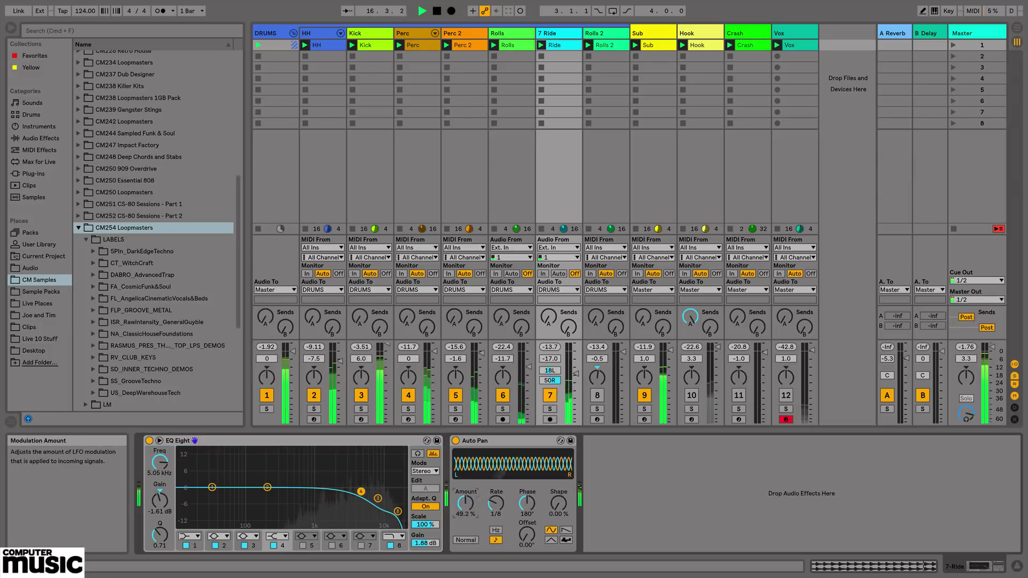
pyautogui.rightClick(555, 373)
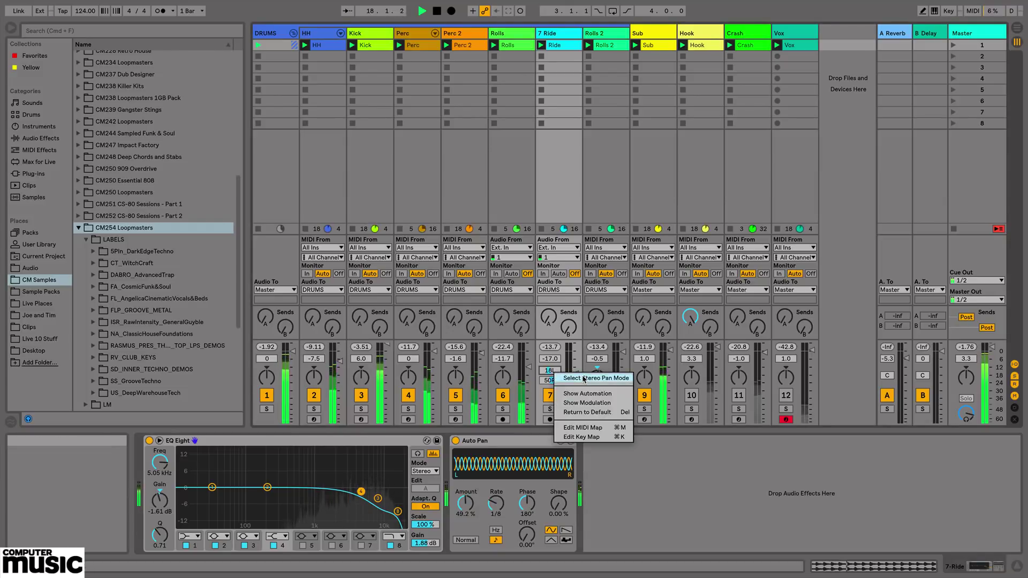
pyautogui.click(551, 380)
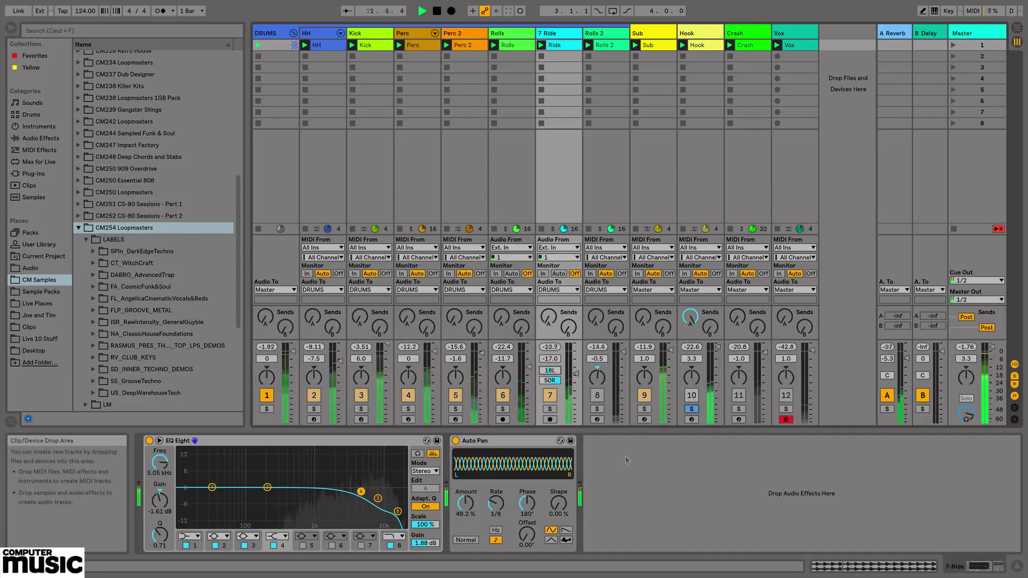
# Set the Hook Simpler filter to 351 Hz with 93% resonance, stop playback and unmute Crash.
pyautogui.click(691, 409)
pyautogui.click(693, 409)
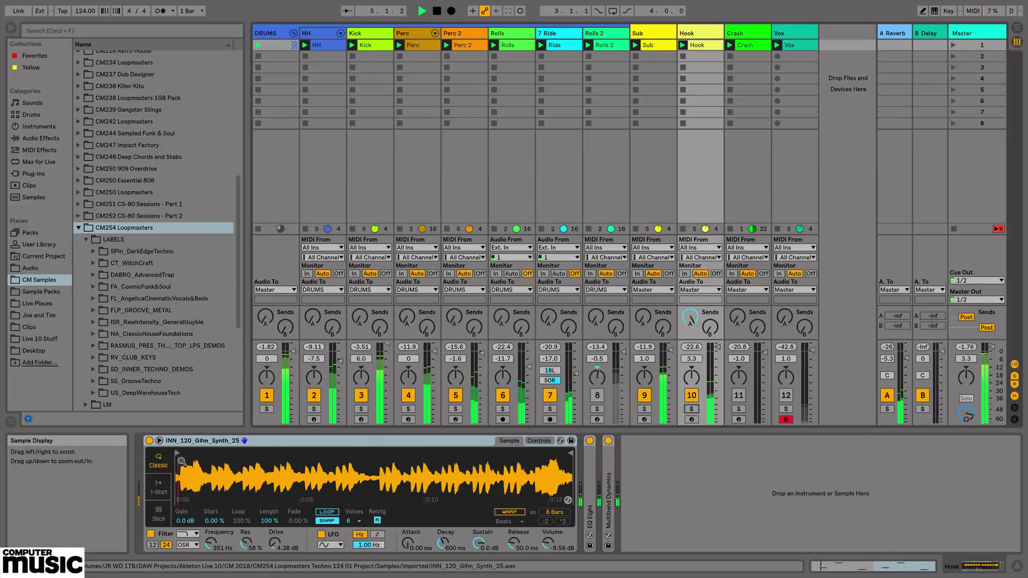
pyautogui.click(151, 535)
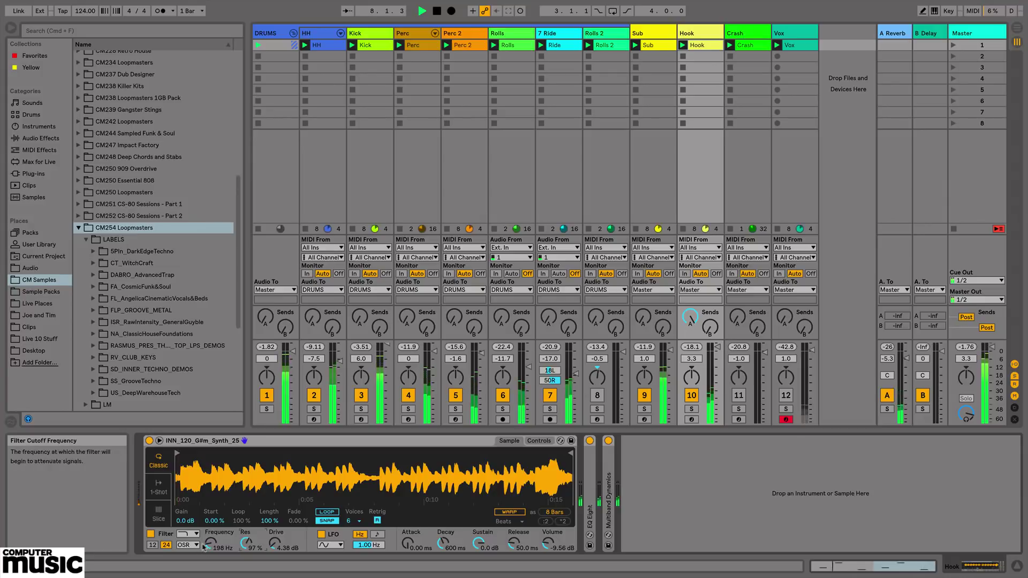
pyautogui.moveTo(211, 543)
pyautogui.mouseDown()
pyautogui.moveTo(210, 530)
pyautogui.moveTo(221, 554)
pyautogui.moveTo(210, 538)
pyautogui.moveTo(212, 554)
pyautogui.mouseUp()
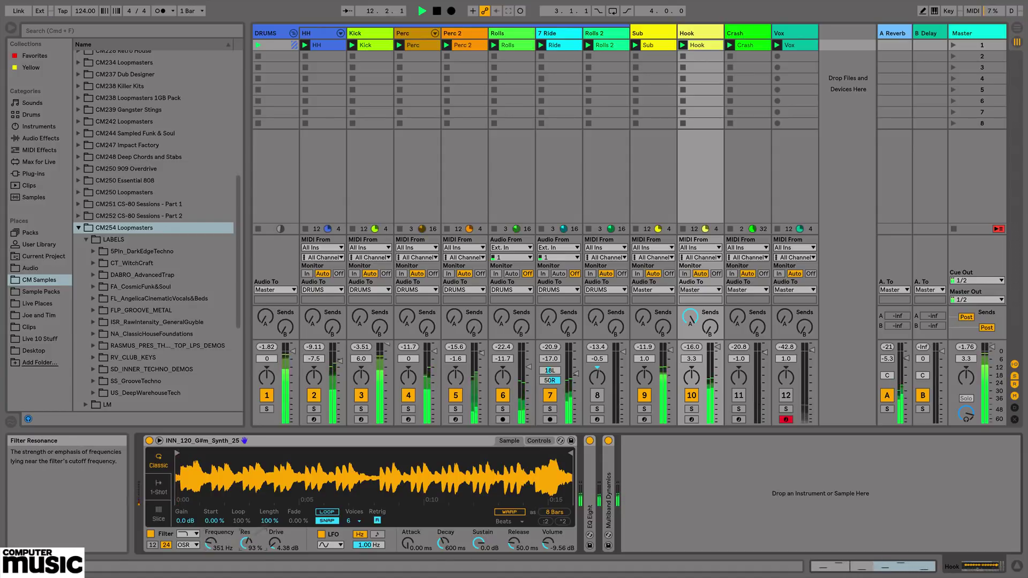
pyautogui.press('space')
pyautogui.click(740, 396)
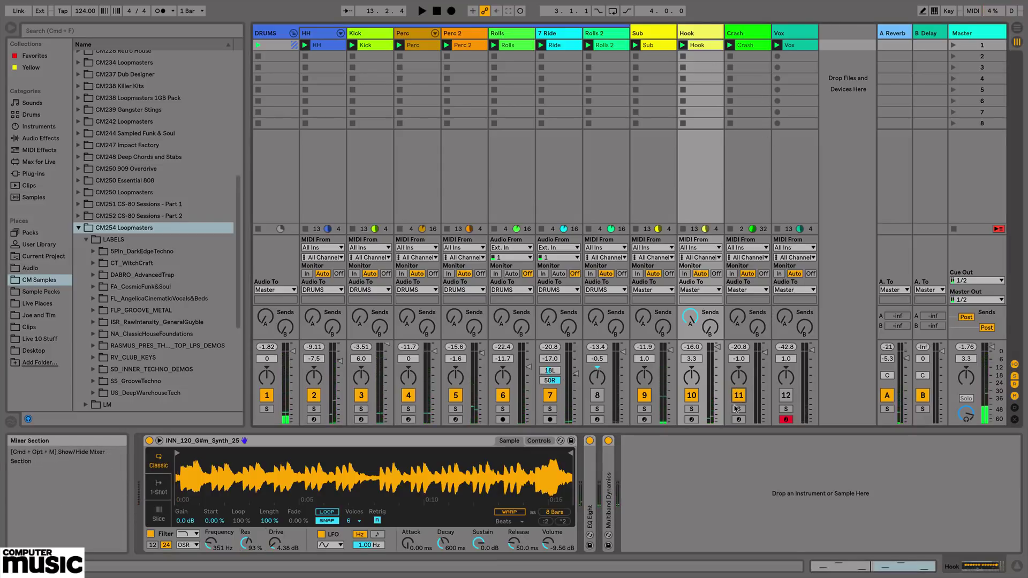
# Audition the Crash track solo and inspect its sampler, then unsolo Crash and mute Rolls 2.
pyautogui.click(739, 409)
pyautogui.press('space')
pyautogui.click(751, 206)
pyautogui.click(707, 440)
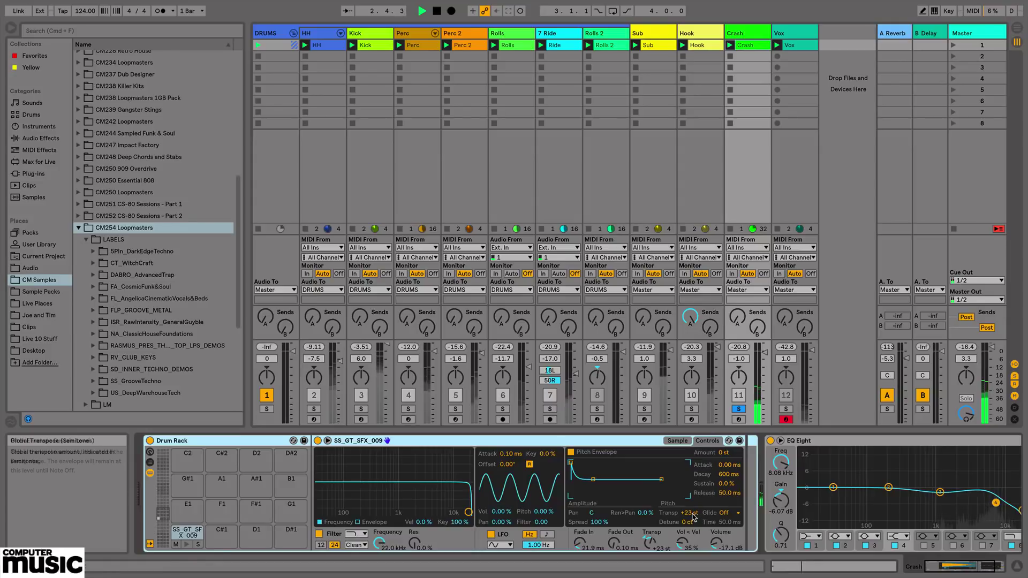
pyautogui.click(680, 442)
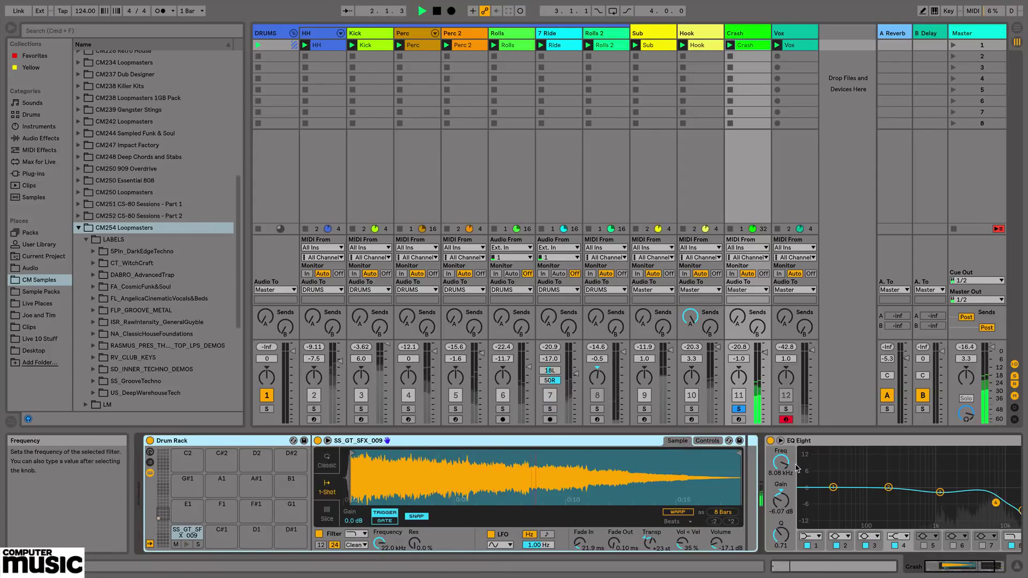
pyautogui.hscroll(3, 718, 482)
pyautogui.click(739, 409)
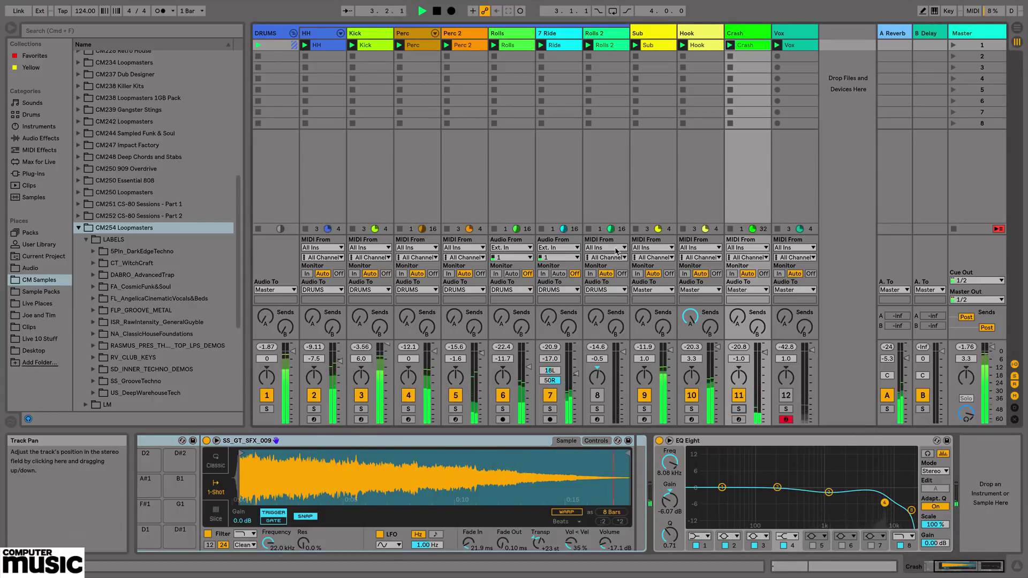
pyautogui.click(597, 396)
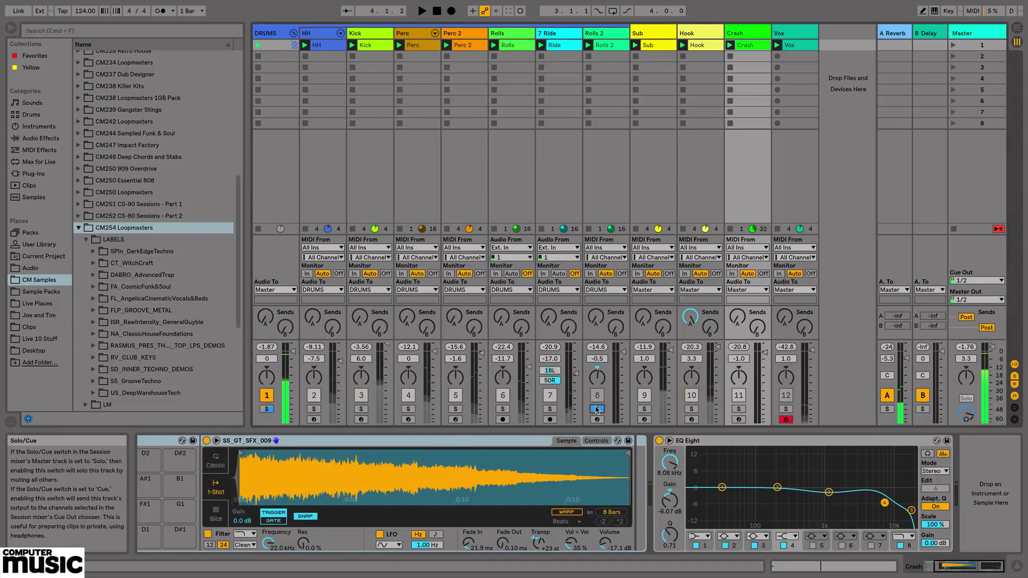
# Solo Rolls 2 and view its clip's snare notes zoomed out.
pyautogui.click(599, 409)
pyautogui.click(606, 47)
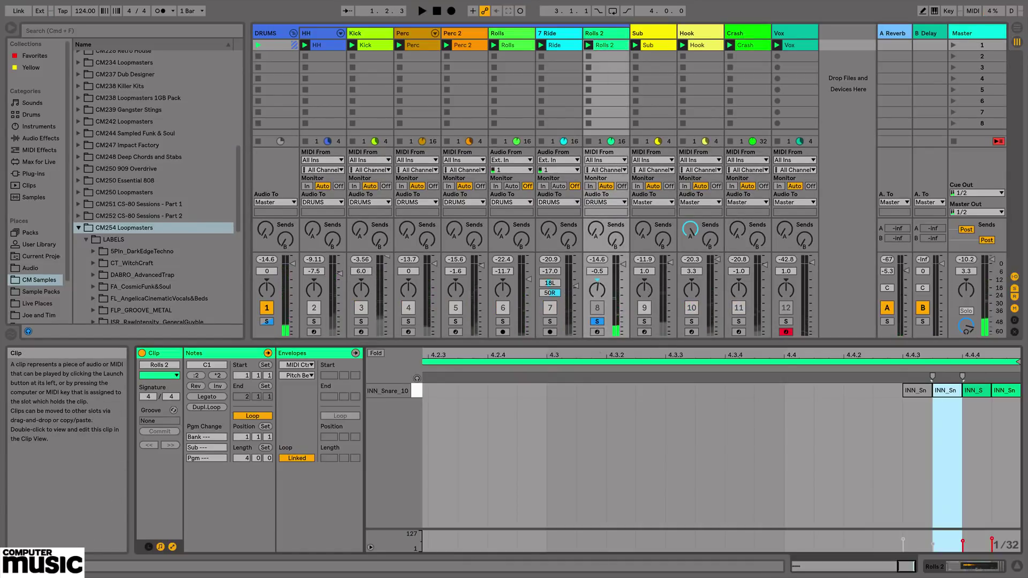
pyautogui.press('-')
pyautogui.press('-')
pyautogui.press('-')
pyautogui.press('-')
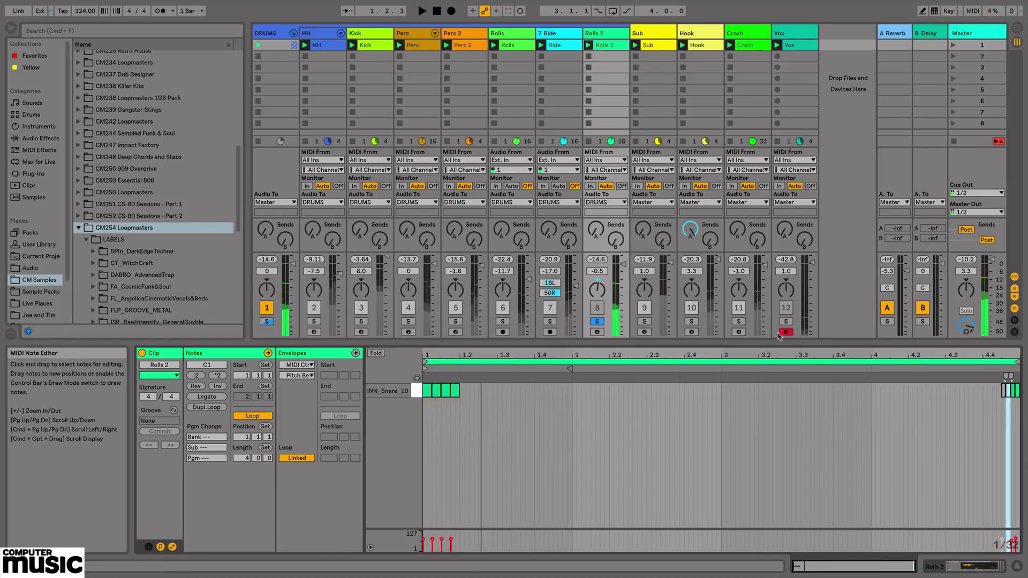
# Unsolo and unmute Rolls 2 with playback restarted, and deselect the clip's end notes.
pyautogui.click(597, 321)
pyautogui.press('space')
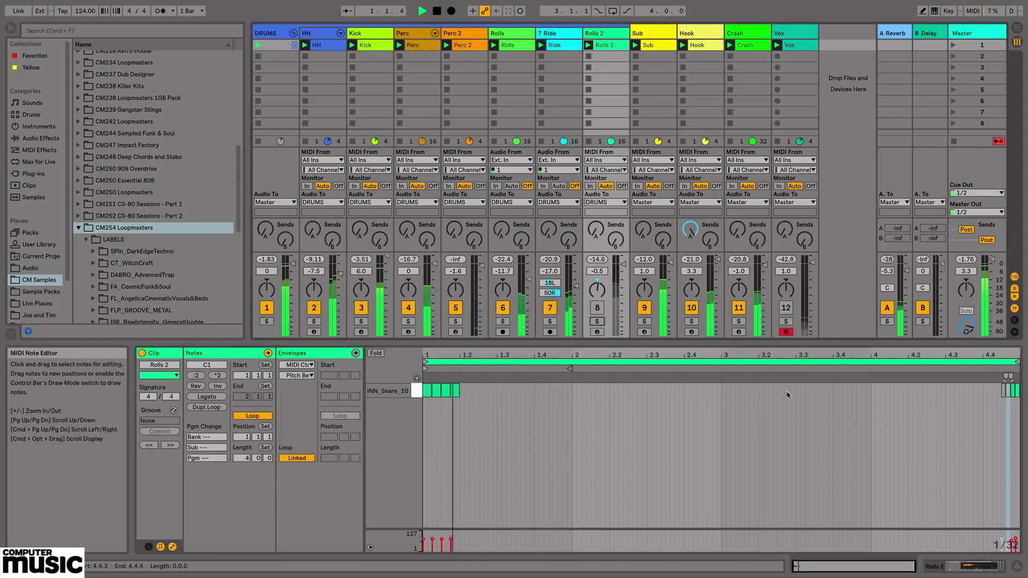
pyautogui.click(597, 308)
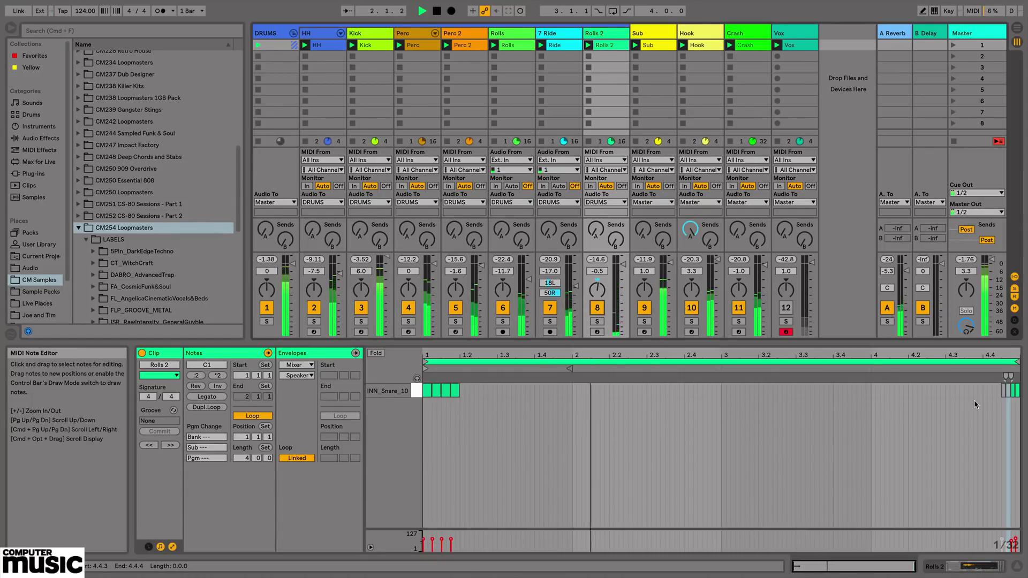
pyautogui.click(999, 388)
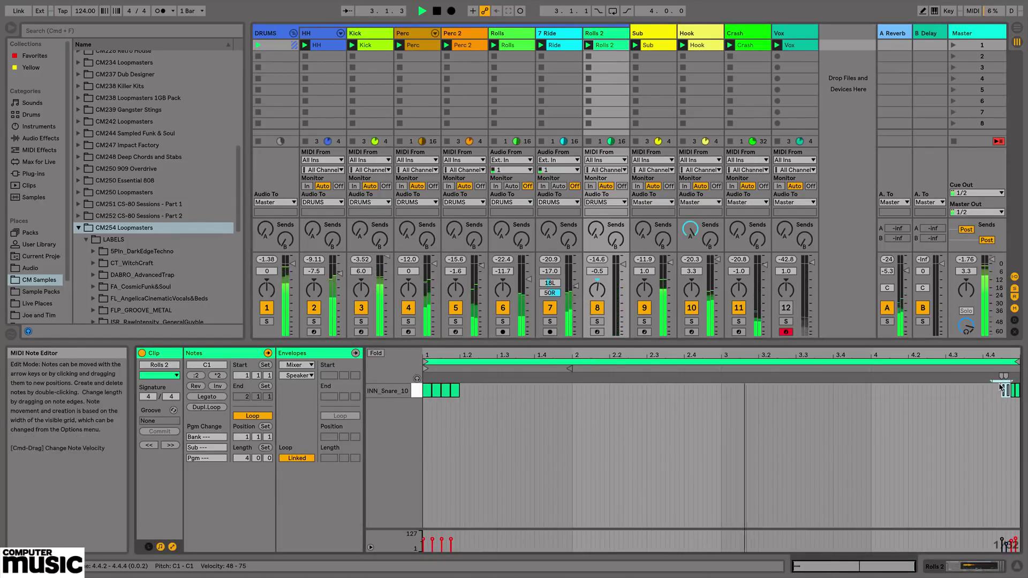
pyautogui.scroll(5, 1007, 362)
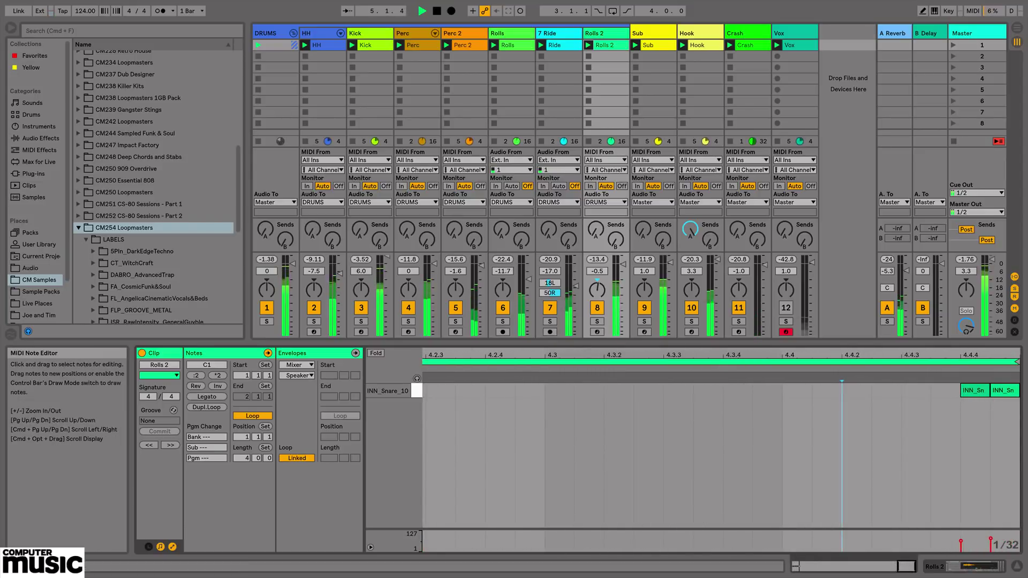
pyautogui.scroll(-5, 888, 402)
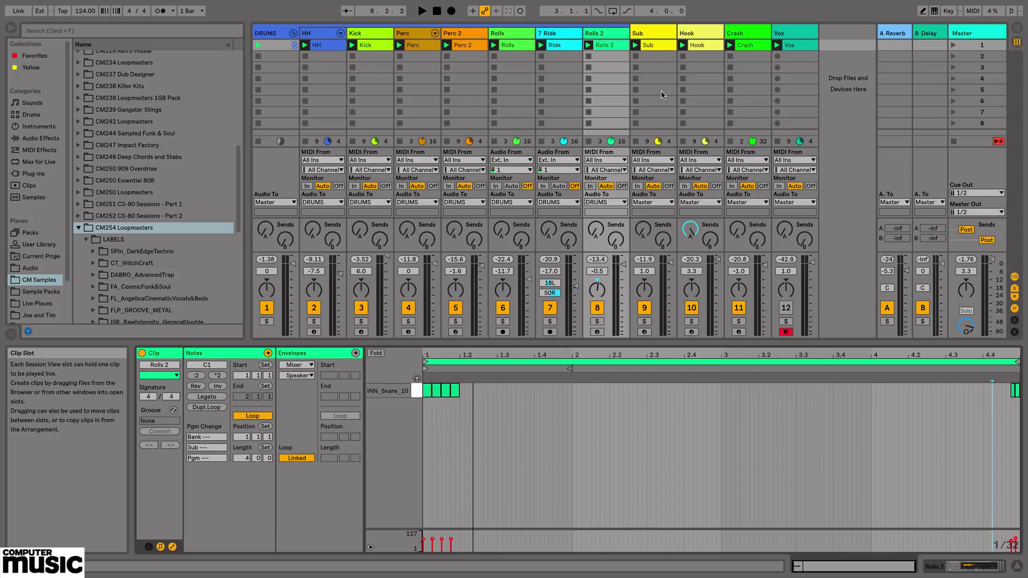
# Solo the HH track with playback running and switch on its EQ Eight.
pyautogui.click(322, 45)
pyautogui.press('space')
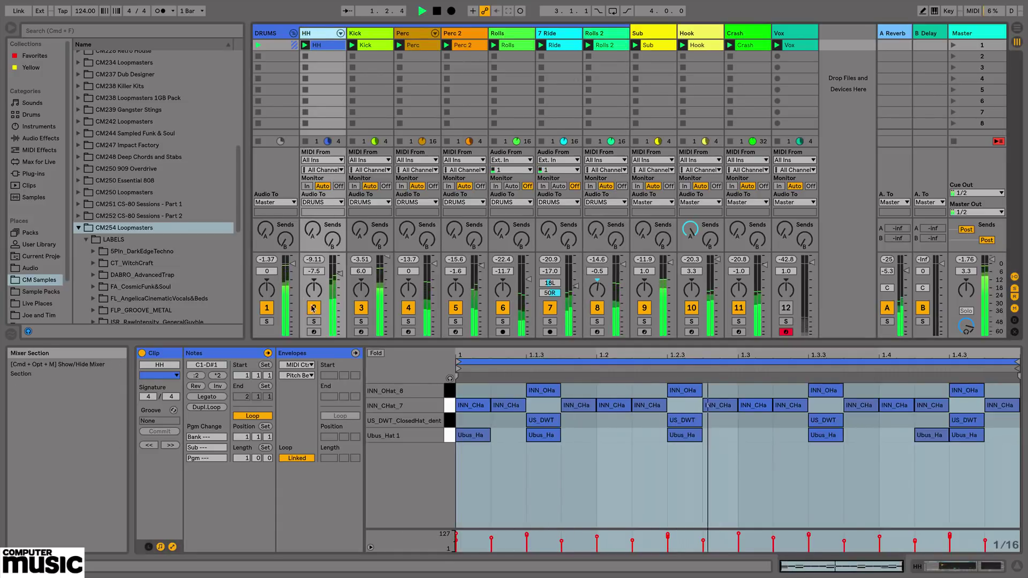
pyautogui.click(314, 322)
pyautogui.doubleClick(316, 34)
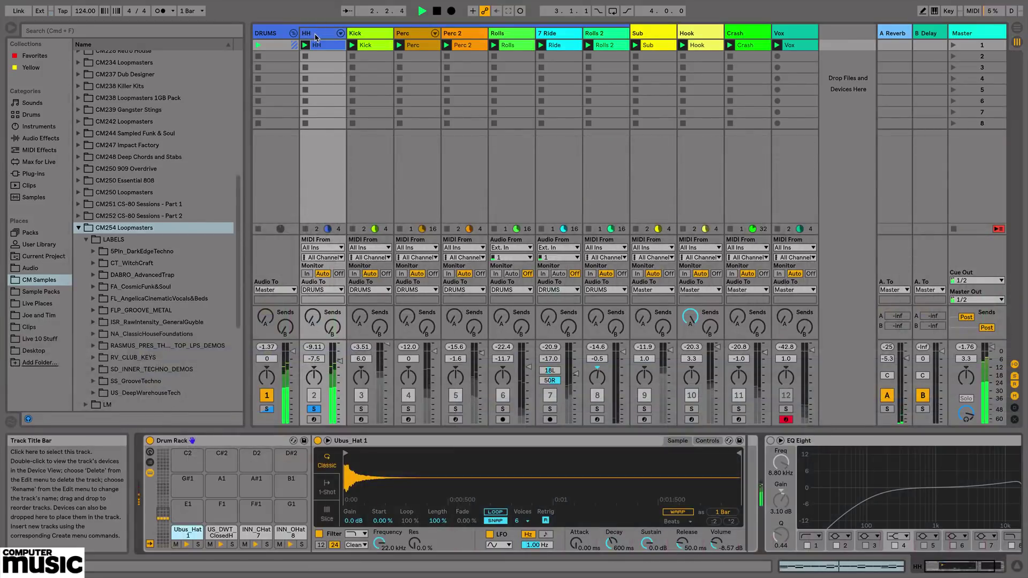
pyautogui.hscroll(3, 589, 493)
pyautogui.click(656, 442)
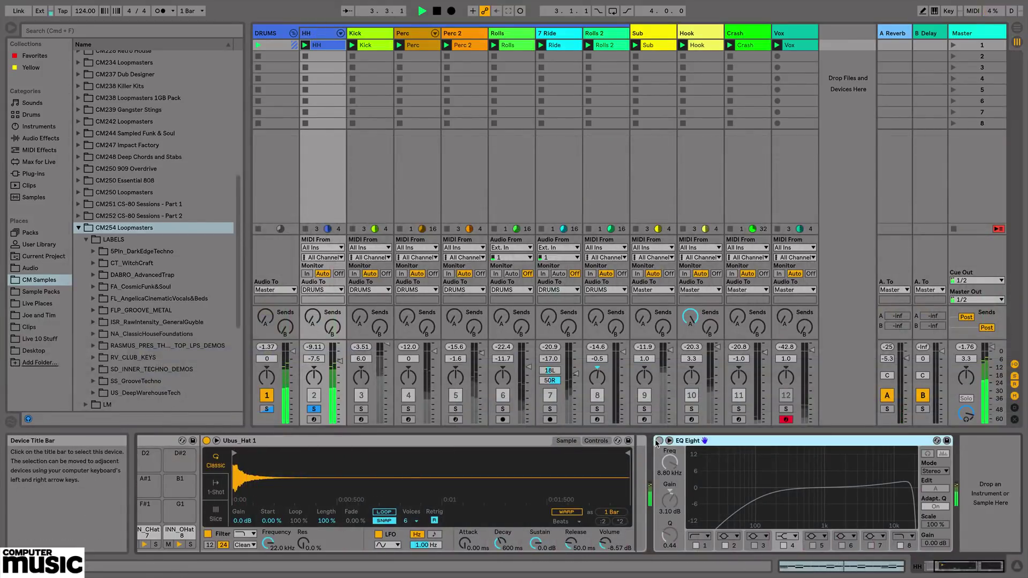
pyautogui.click(658, 441)
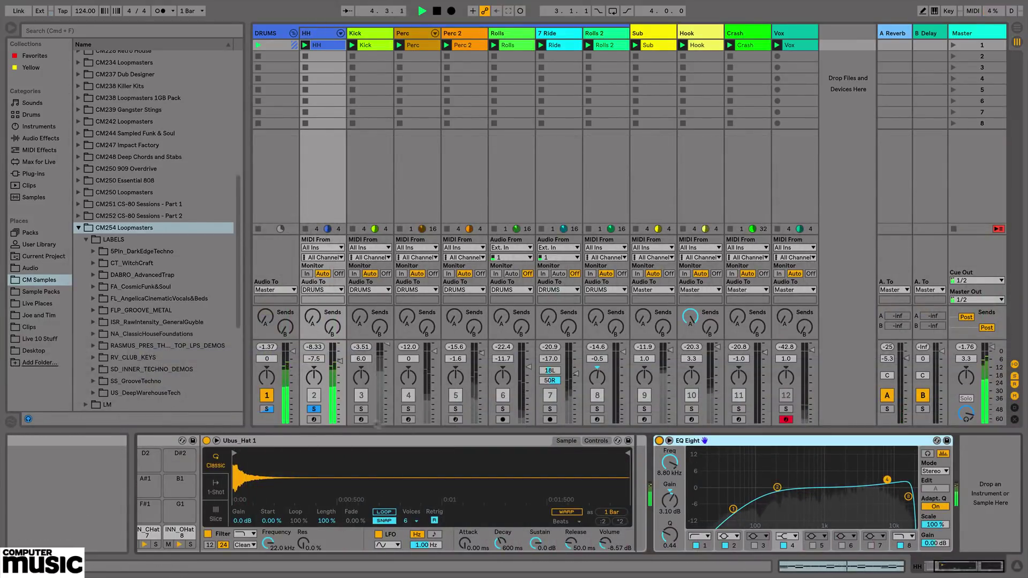
# Solo the DRUMS bus and A/B its Drum Buss (Drive 66%, Crunch 90%), leaving it on.
pyautogui.click(268, 409)
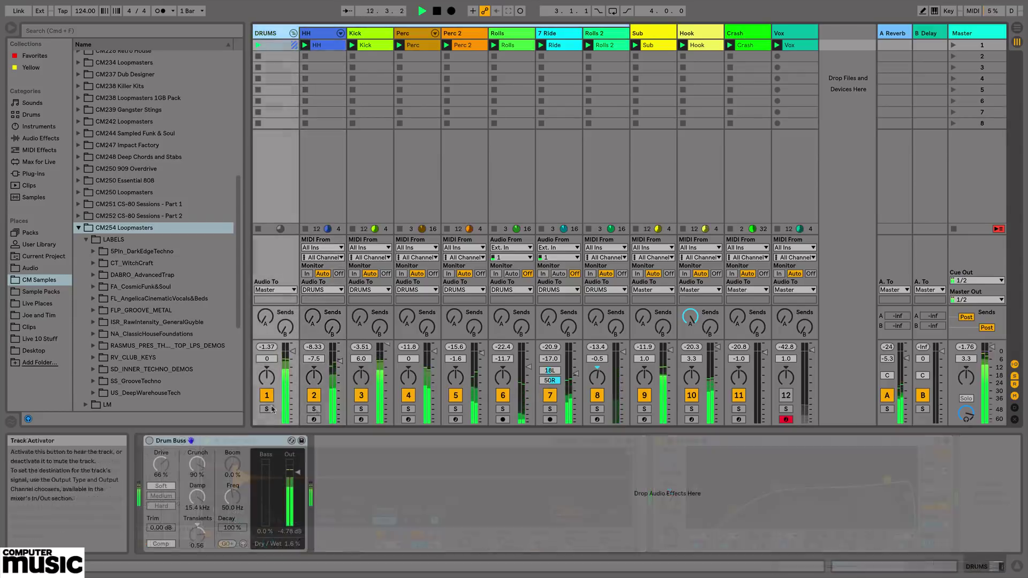
pyautogui.click(266, 409)
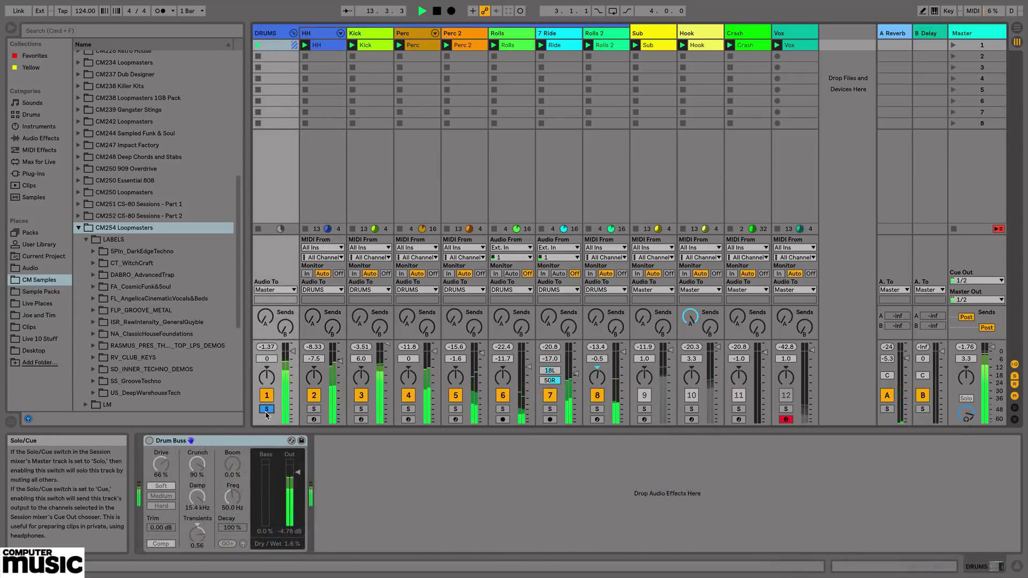
pyautogui.click(150, 441)
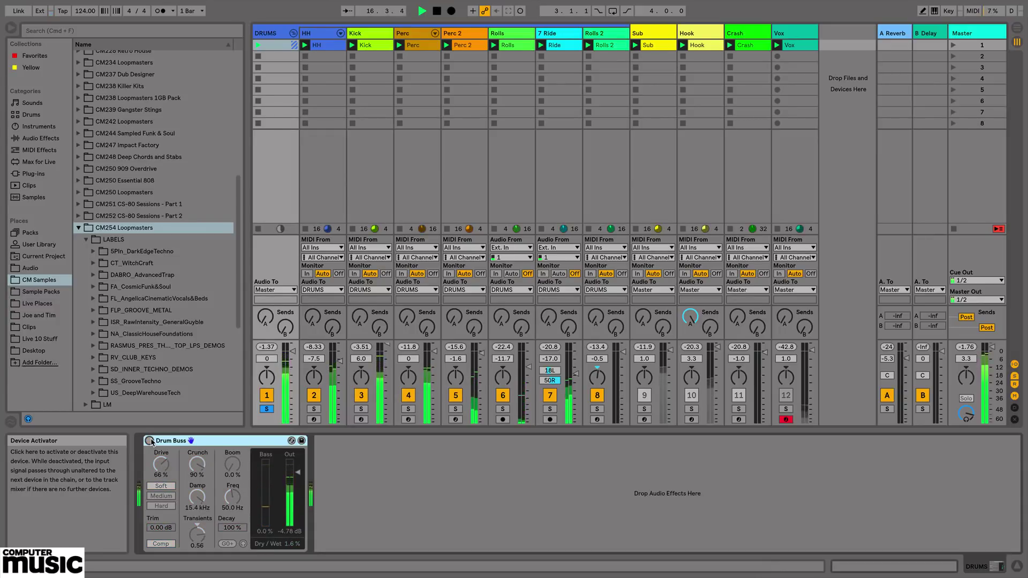
pyautogui.click(149, 440)
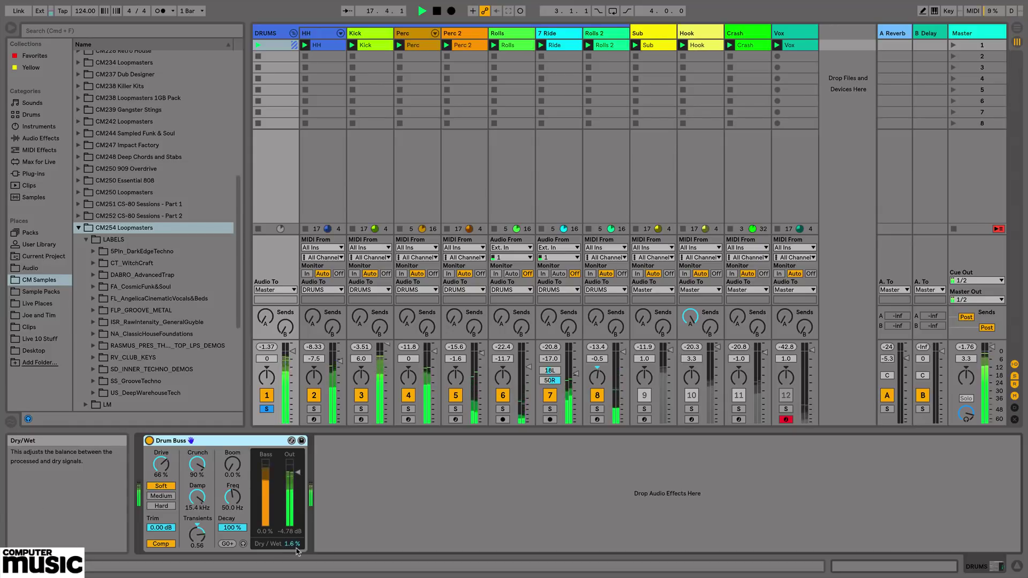
pyautogui.click(149, 441)
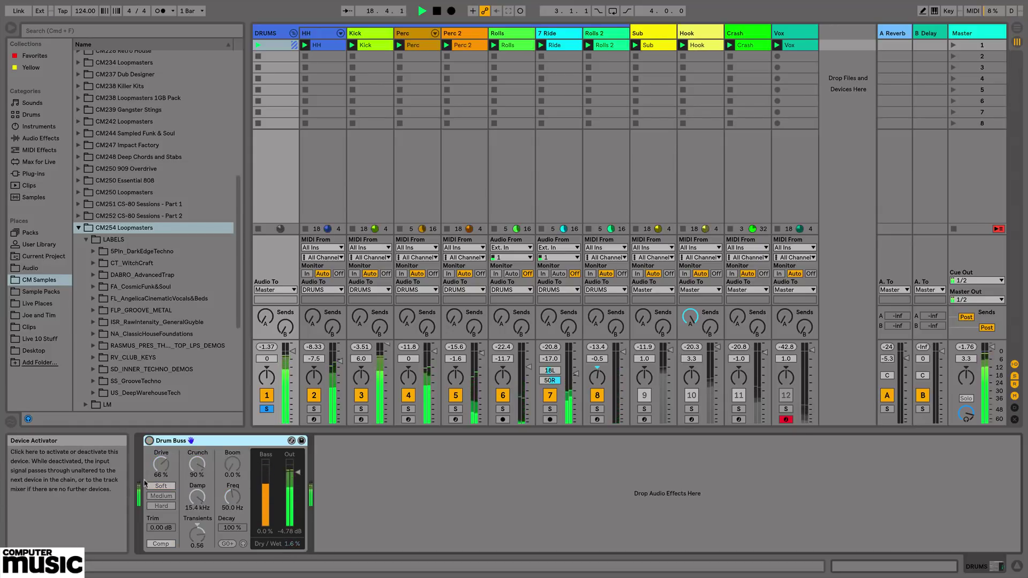
pyautogui.click(150, 440)
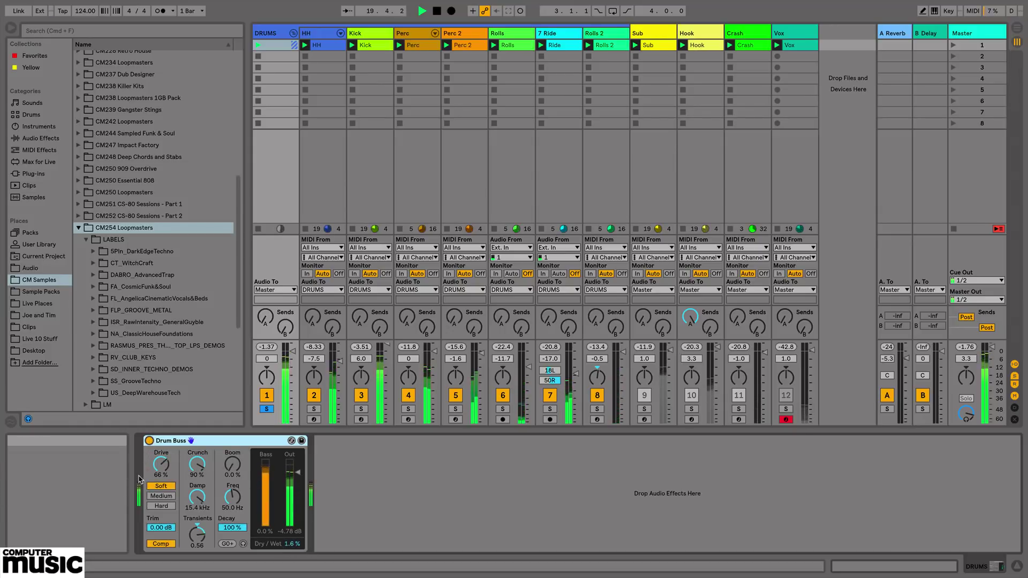
pyautogui.click(150, 441)
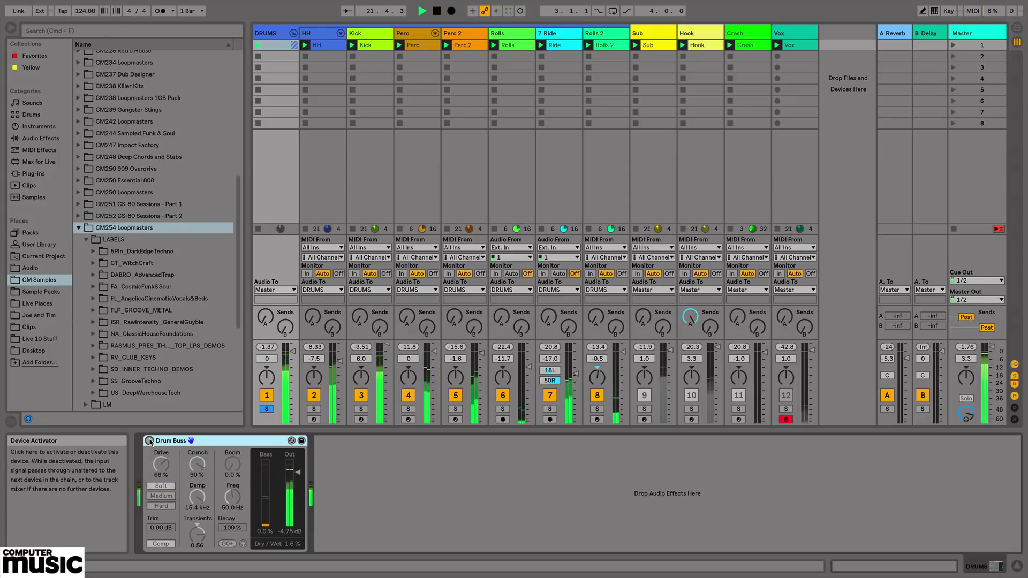
pyautogui.click(150, 440)
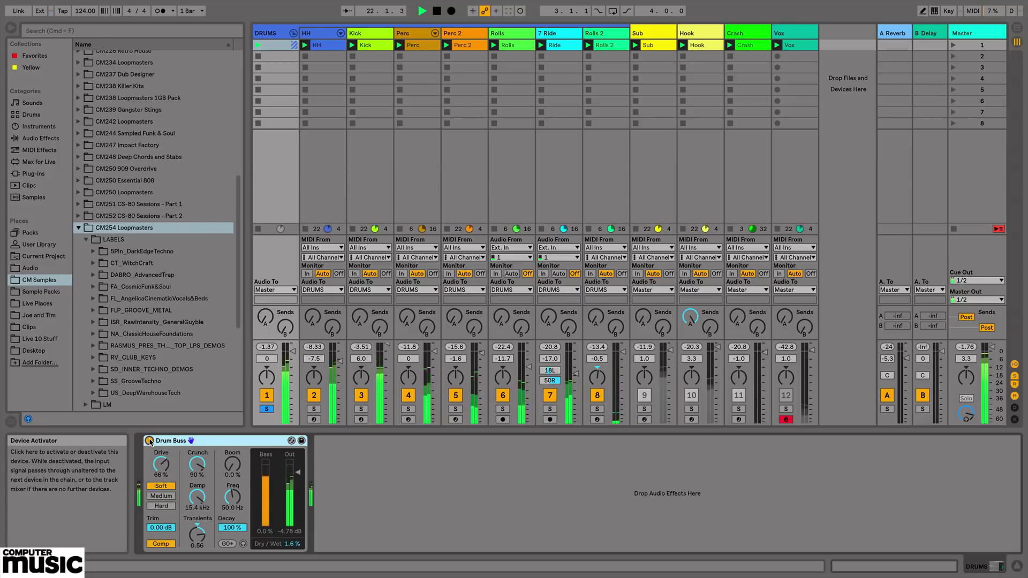
pyautogui.click(298, 474)
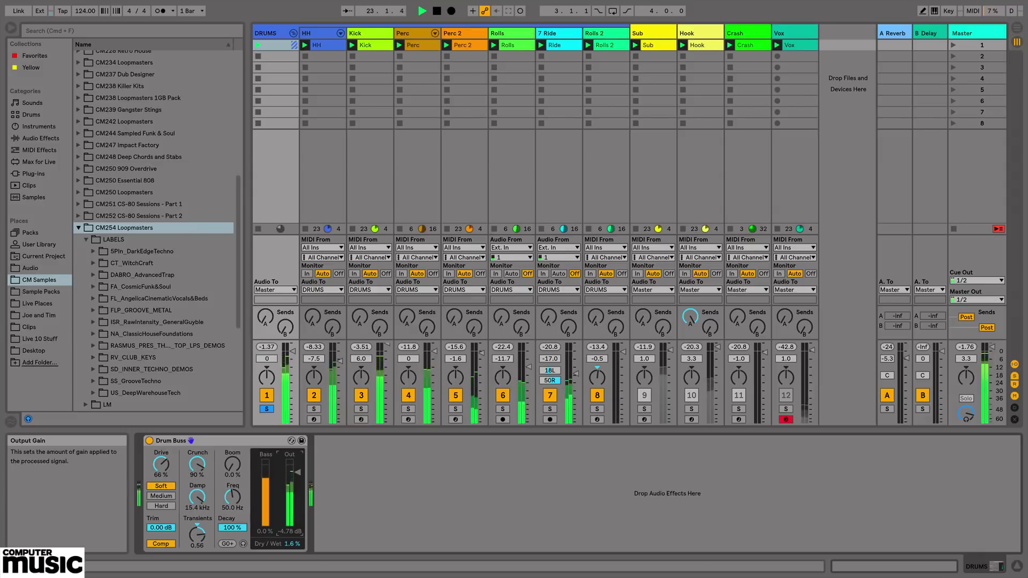
pyautogui.click(149, 440)
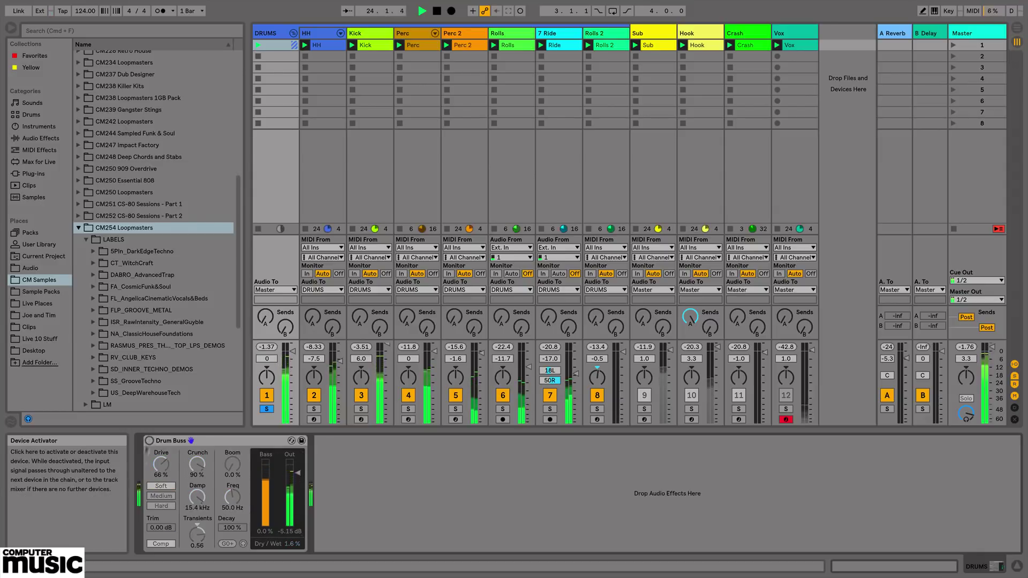
pyautogui.click(149, 441)
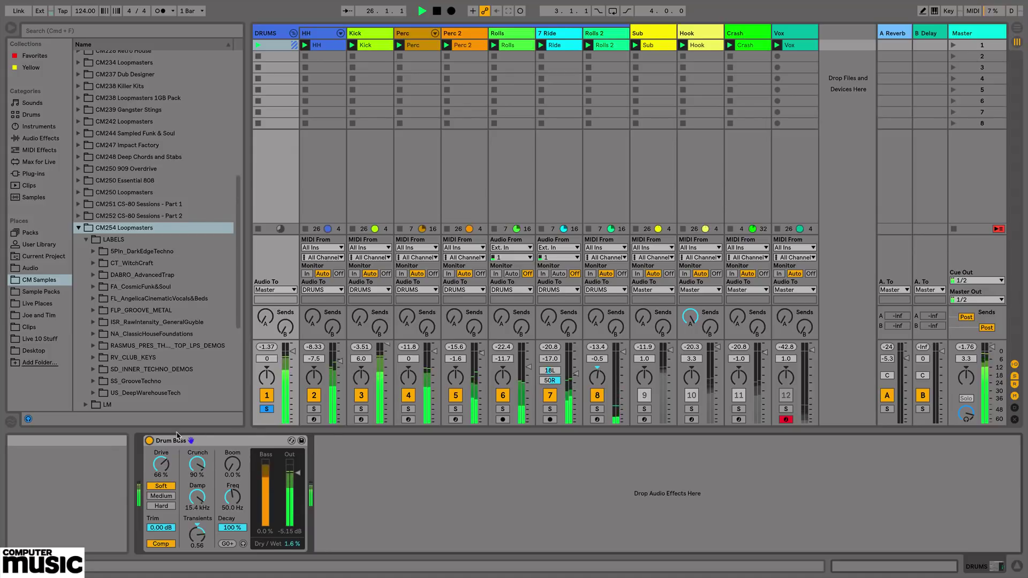
pyautogui.click(149, 441)
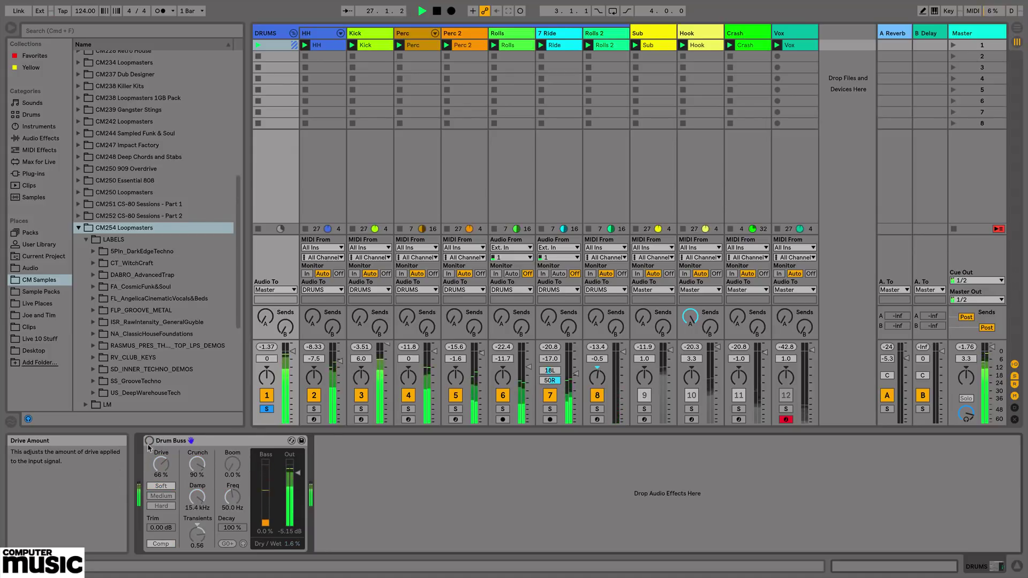
pyautogui.click(149, 441)
# Unsolo DRUMS, then unmute and solo the Vox track.
pyautogui.click(266, 410)
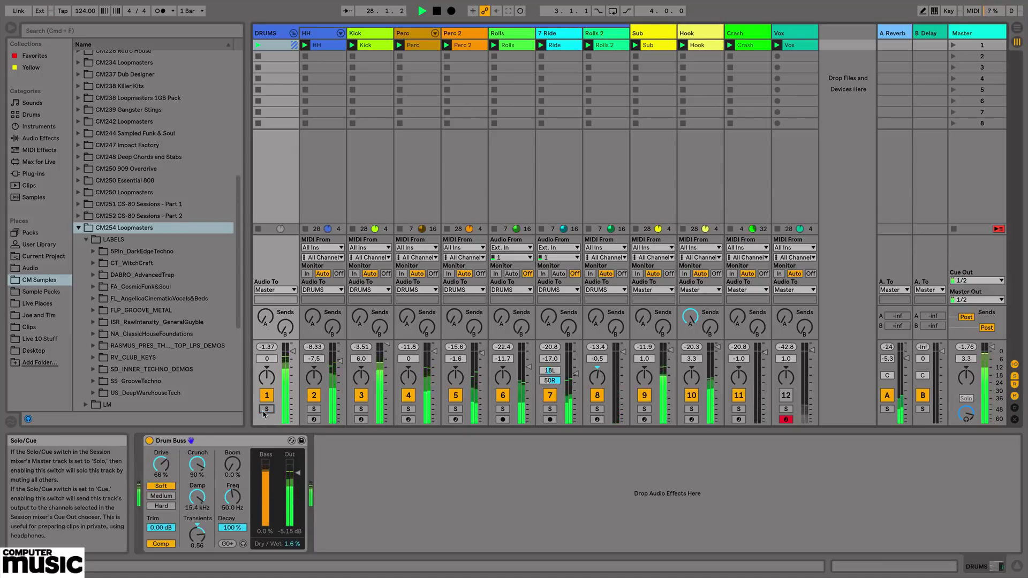
pyautogui.click(786, 396)
pyautogui.click(786, 410)
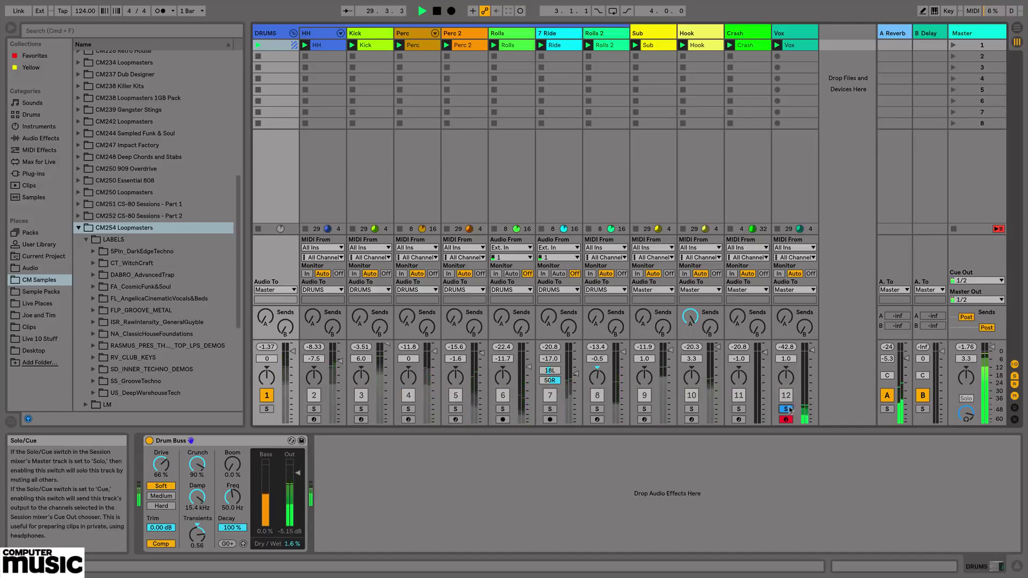
# Turn on the Vox Frequency Shifter (Ring mode, 57.5 Hz) and WhaChorus after a brief frequency sweep.
pyautogui.click(787, 34)
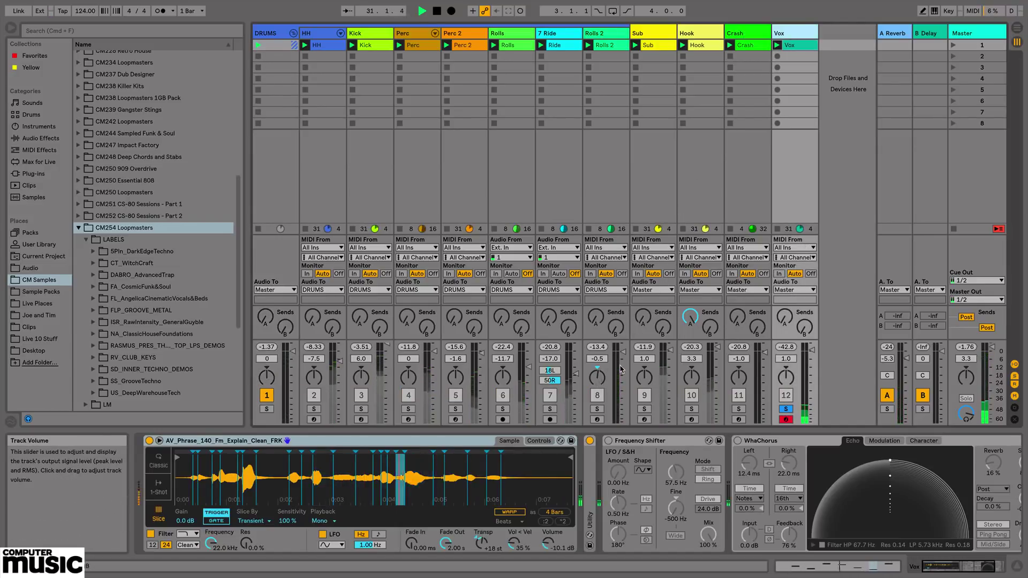
pyautogui.click(608, 441)
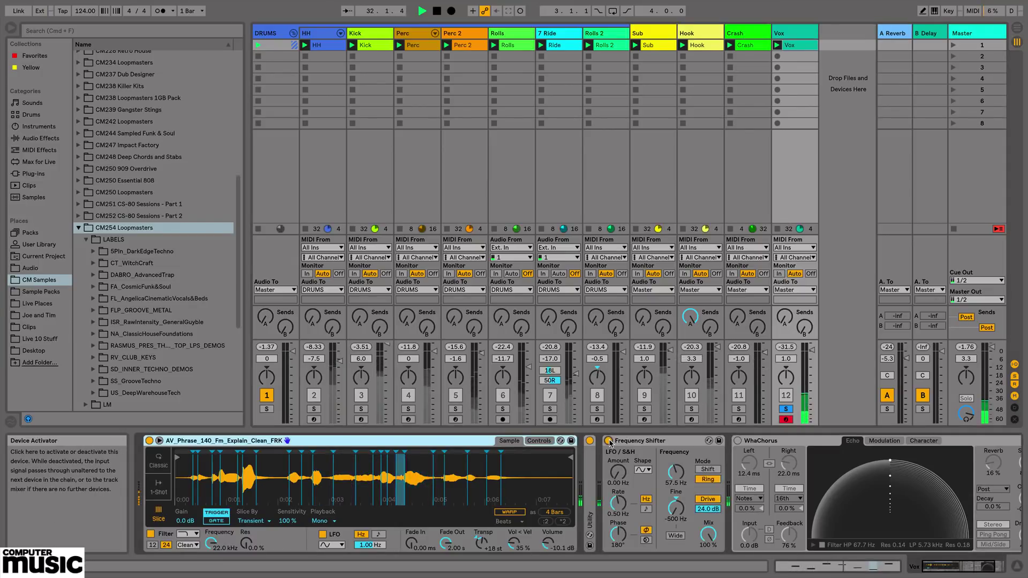
pyautogui.click(669, 441)
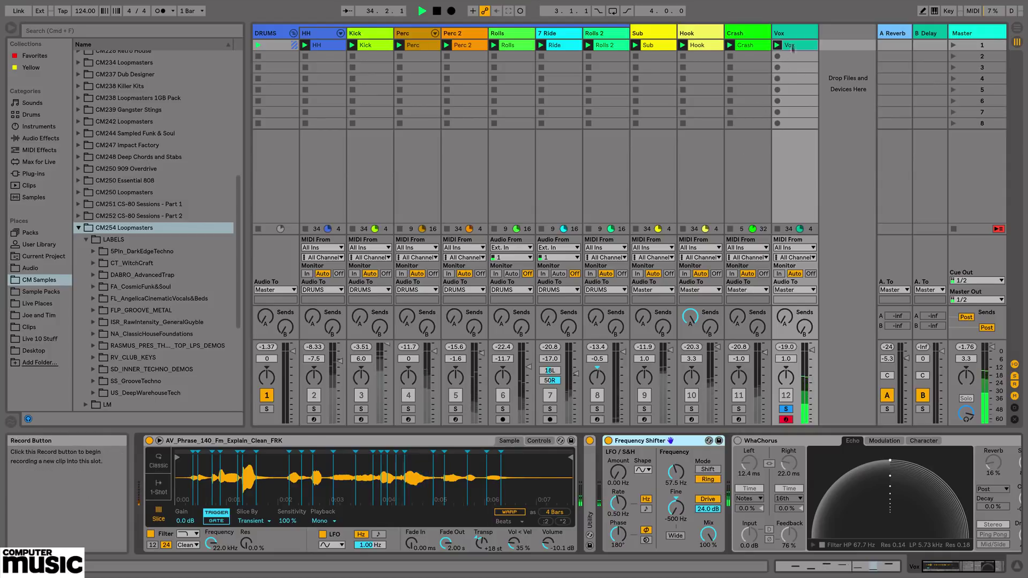
pyautogui.hotkey('shift', 'Tab')
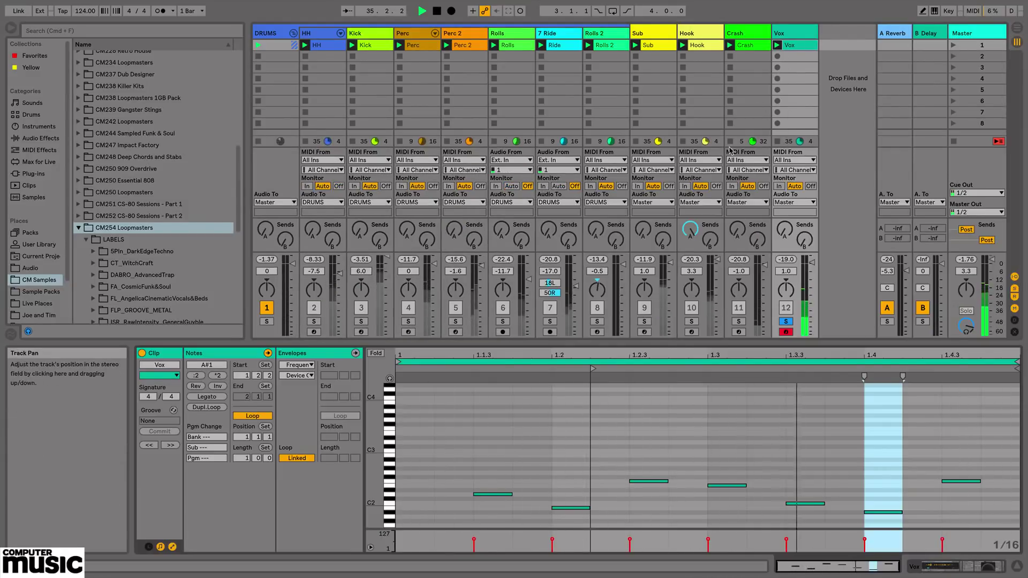
pyautogui.doubleClick(783, 35)
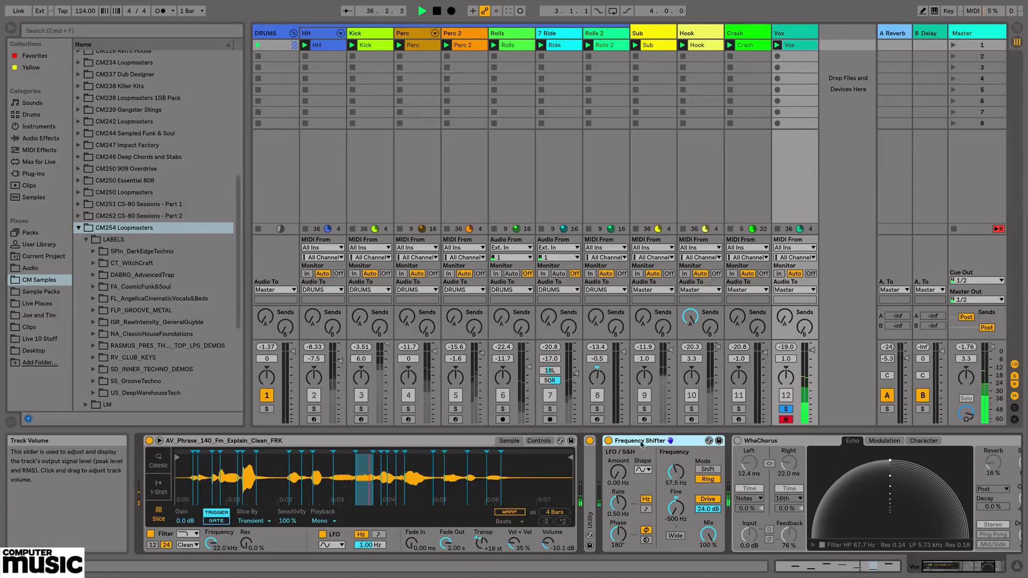
pyautogui.moveTo(675, 475); pyautogui.dragTo(676, 433)
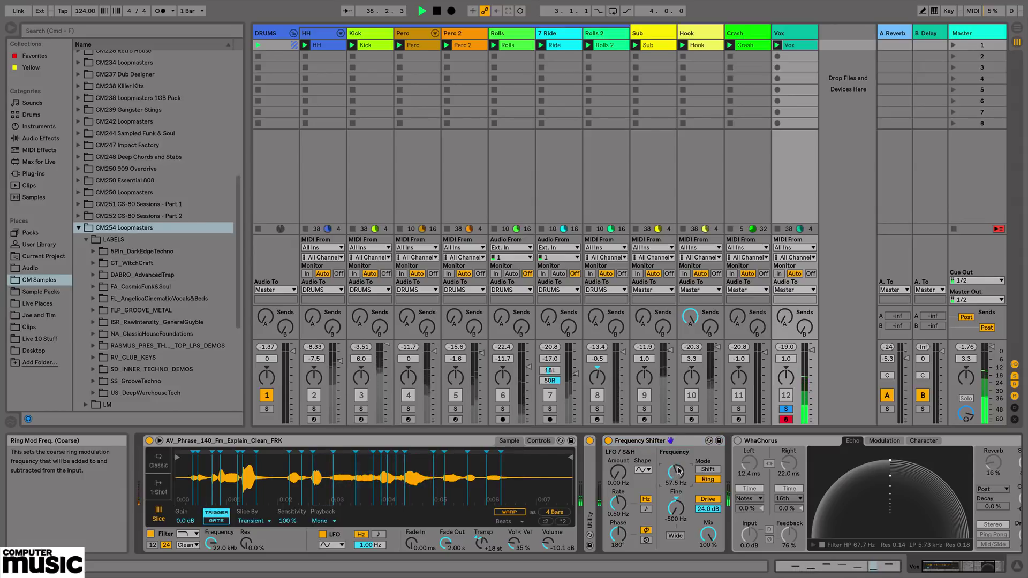
pyautogui.click(738, 441)
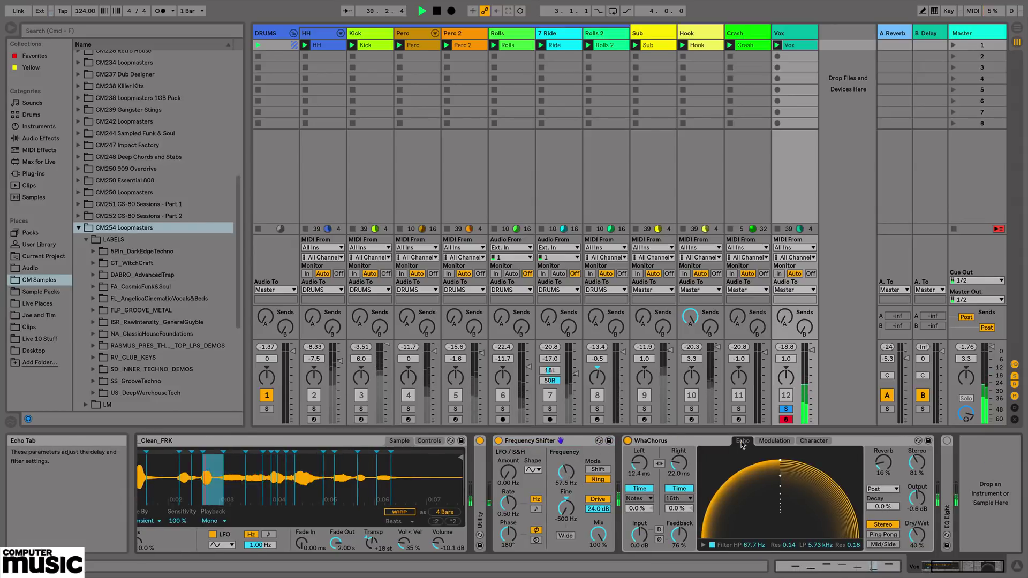
# Enable the Vox EQ Eight, unsolo Vox, and nudge its volume fader up.
pyautogui.click(946, 441)
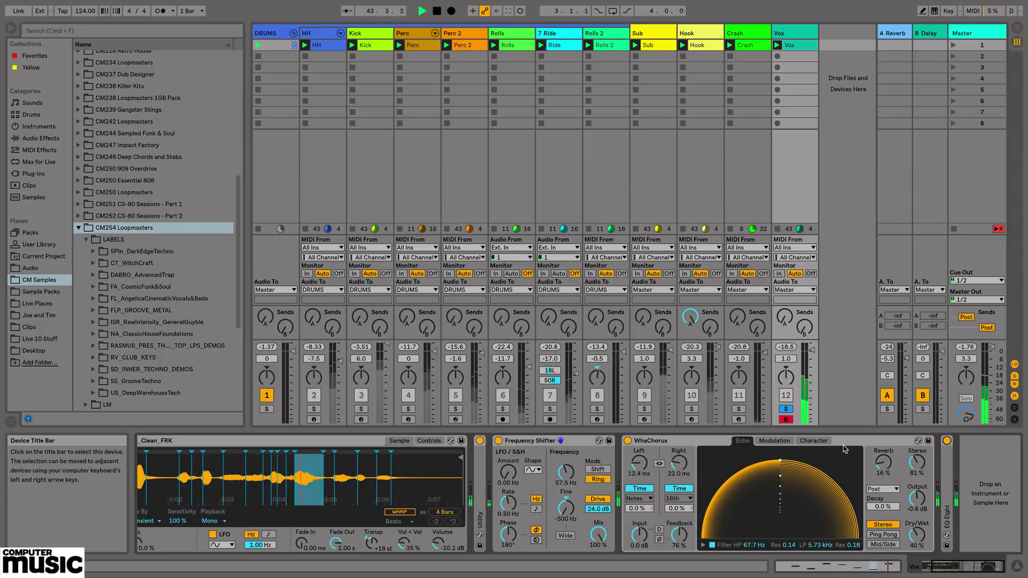
pyautogui.click(786, 409)
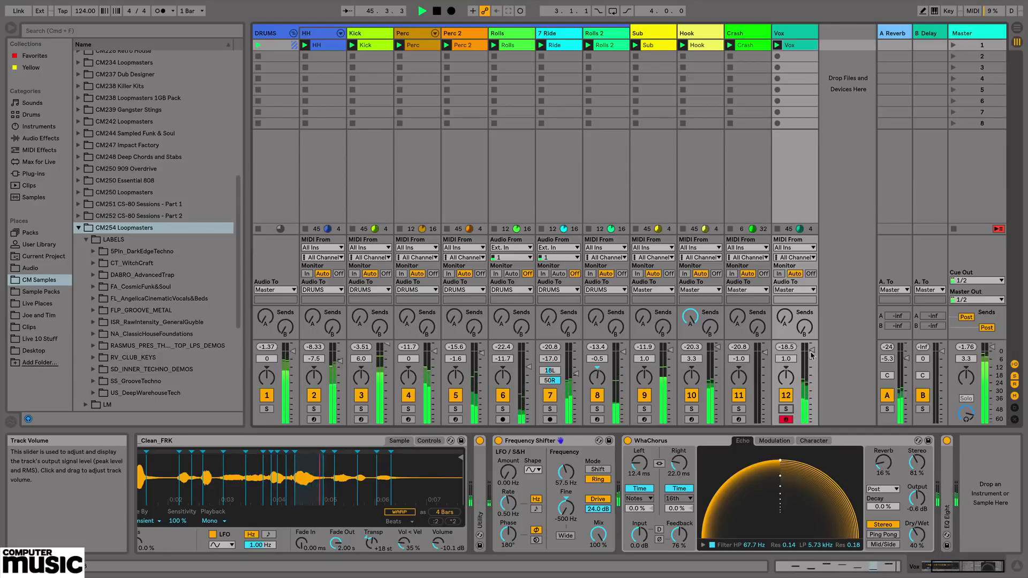
pyautogui.moveTo(811, 354); pyautogui.dragTo(812, 348)
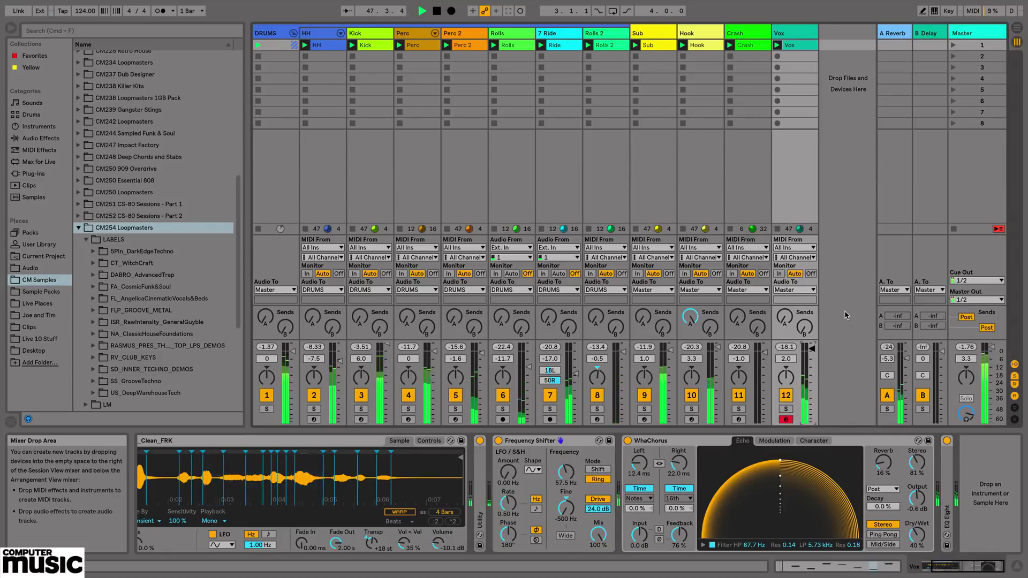